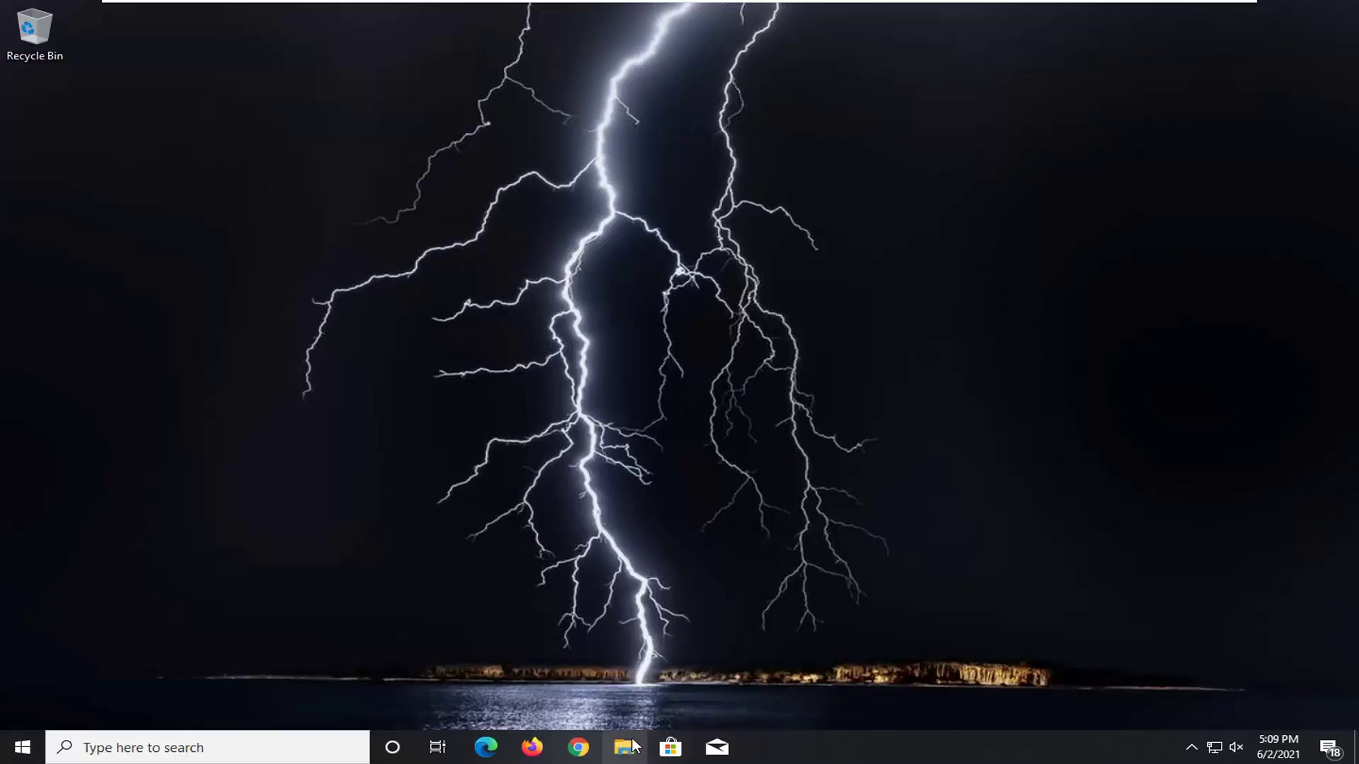
- Browse to C:\Windows\ServiceProfiles in File Explorer and try opening LocalService
click(624, 748)
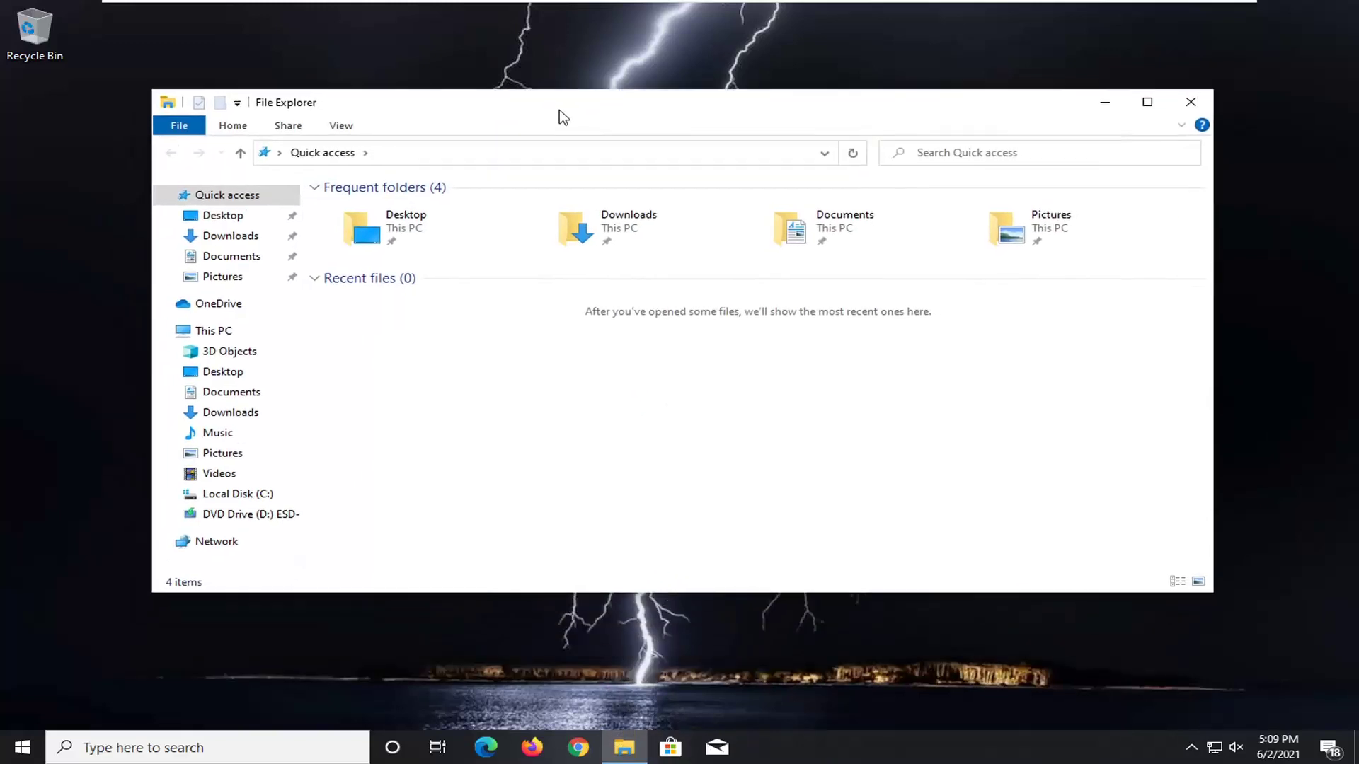
click(183, 336)
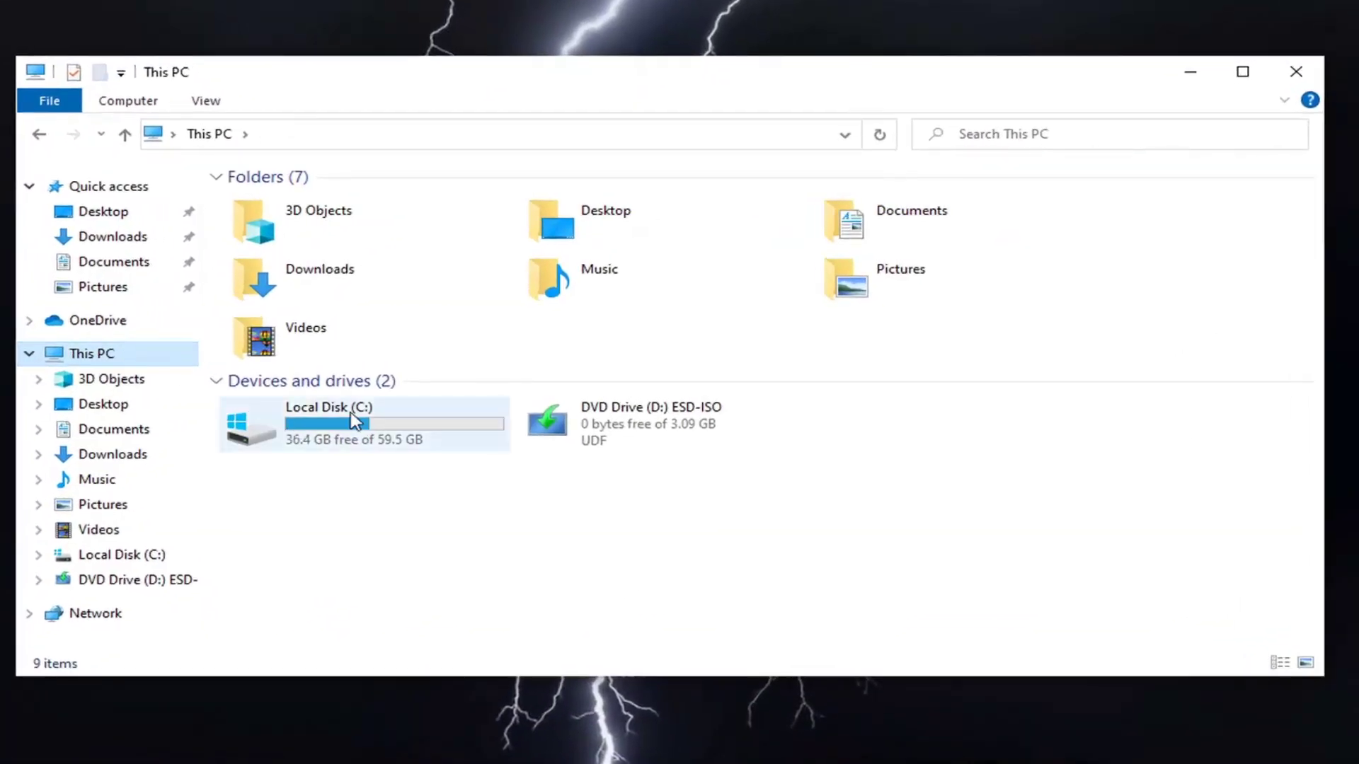
mouse_move(308, 424)
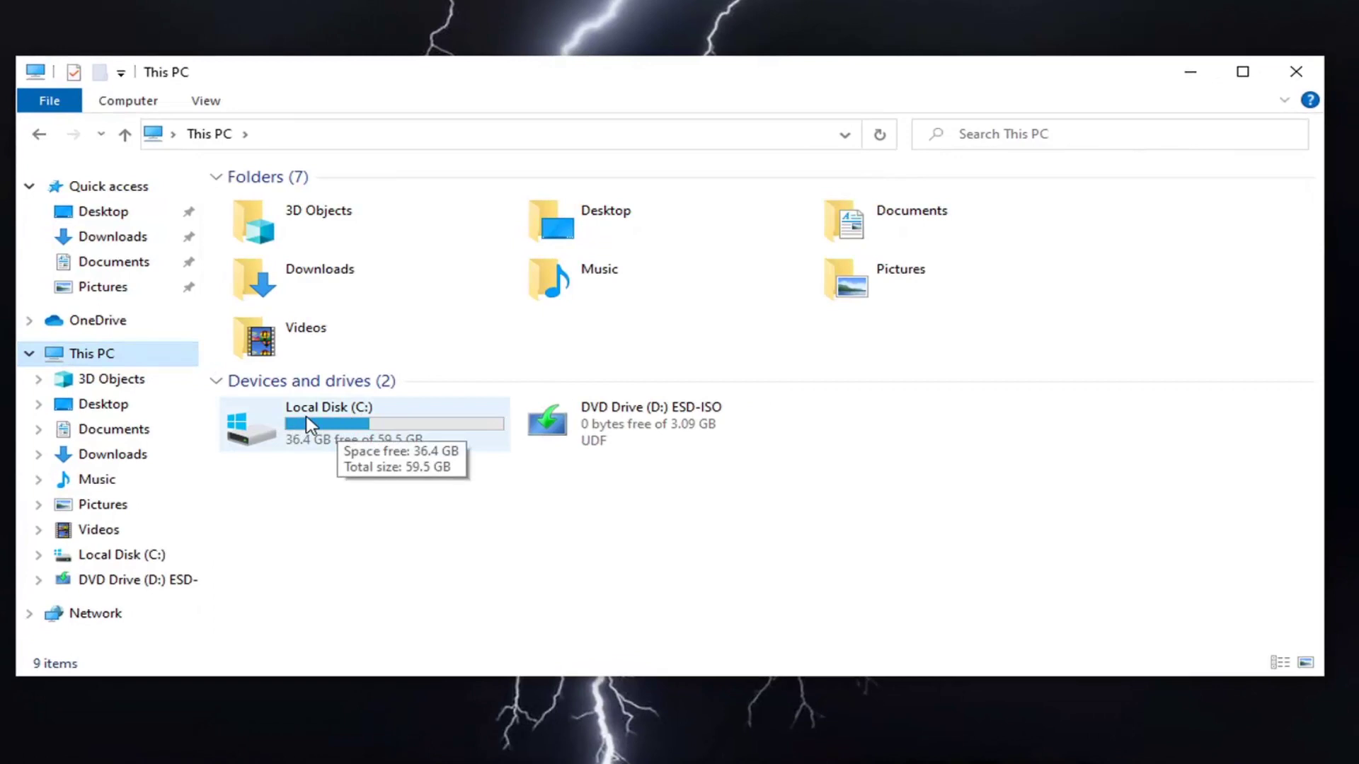
double_click(327, 441)
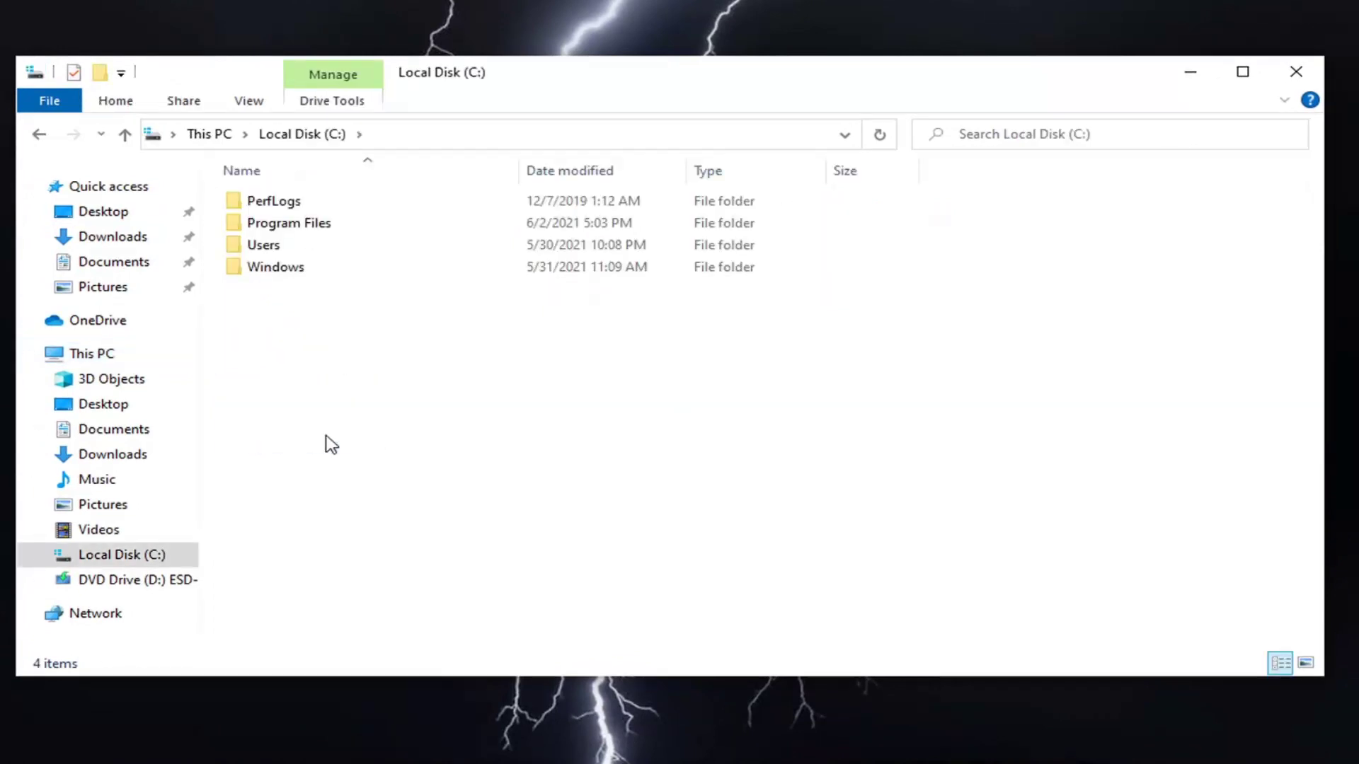
double_click(264, 269)
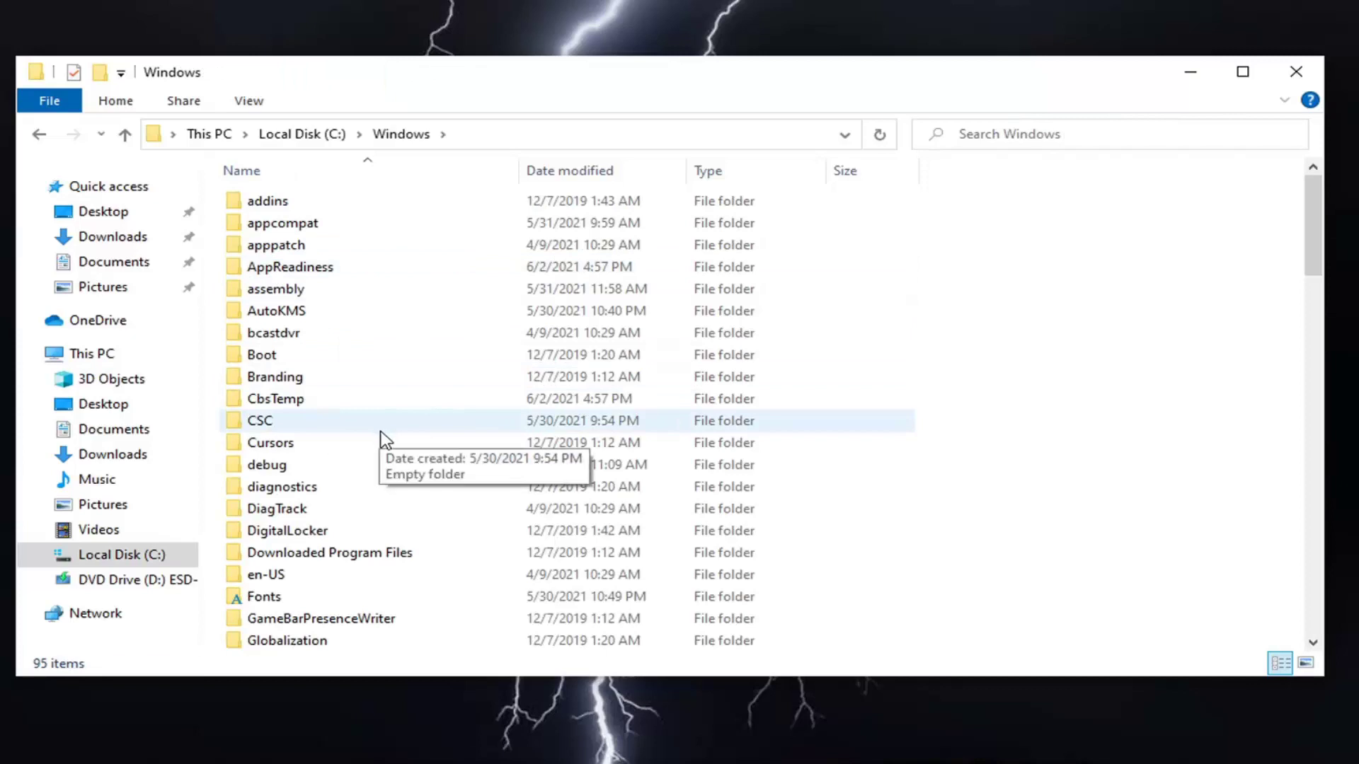
scroll(397, 482, down, 8)
scroll(404, 519, down, 3)
scroll(405, 518, down, 2)
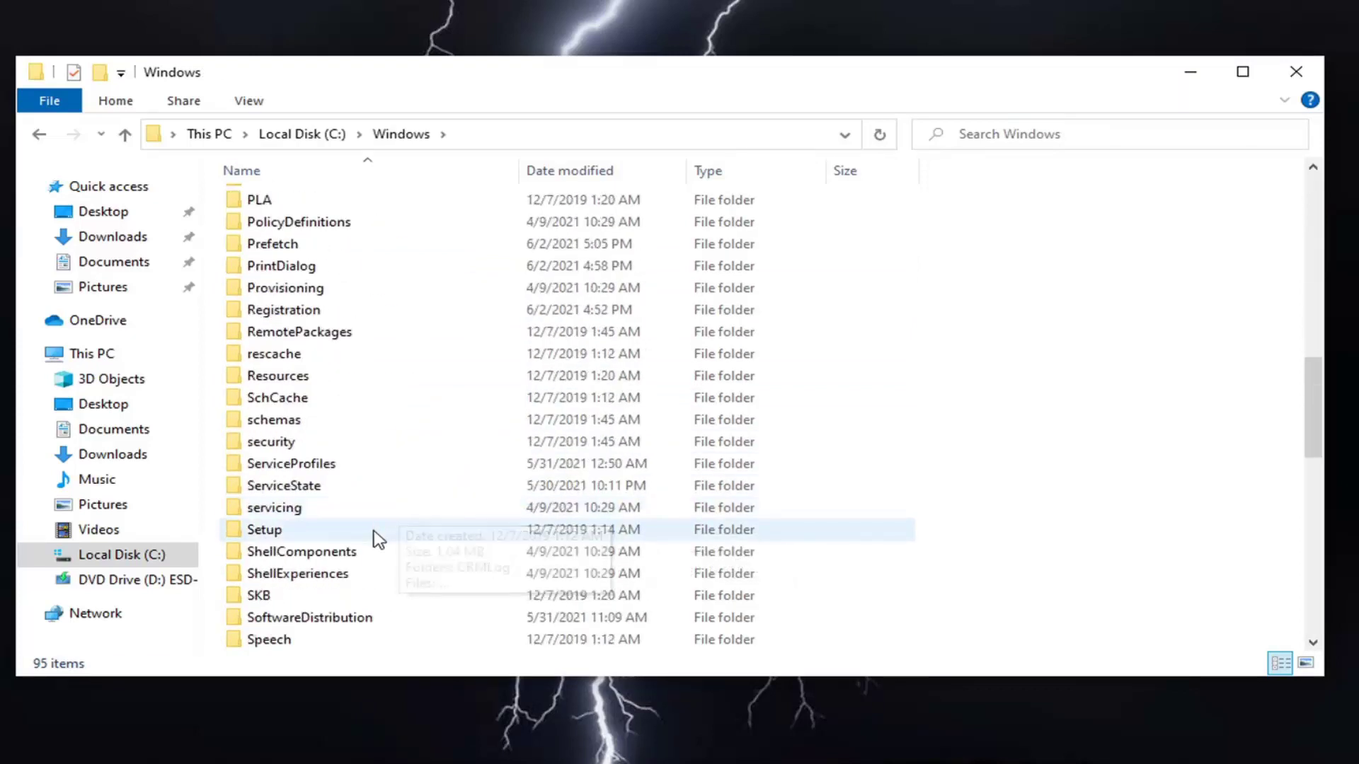
double_click(303, 464)
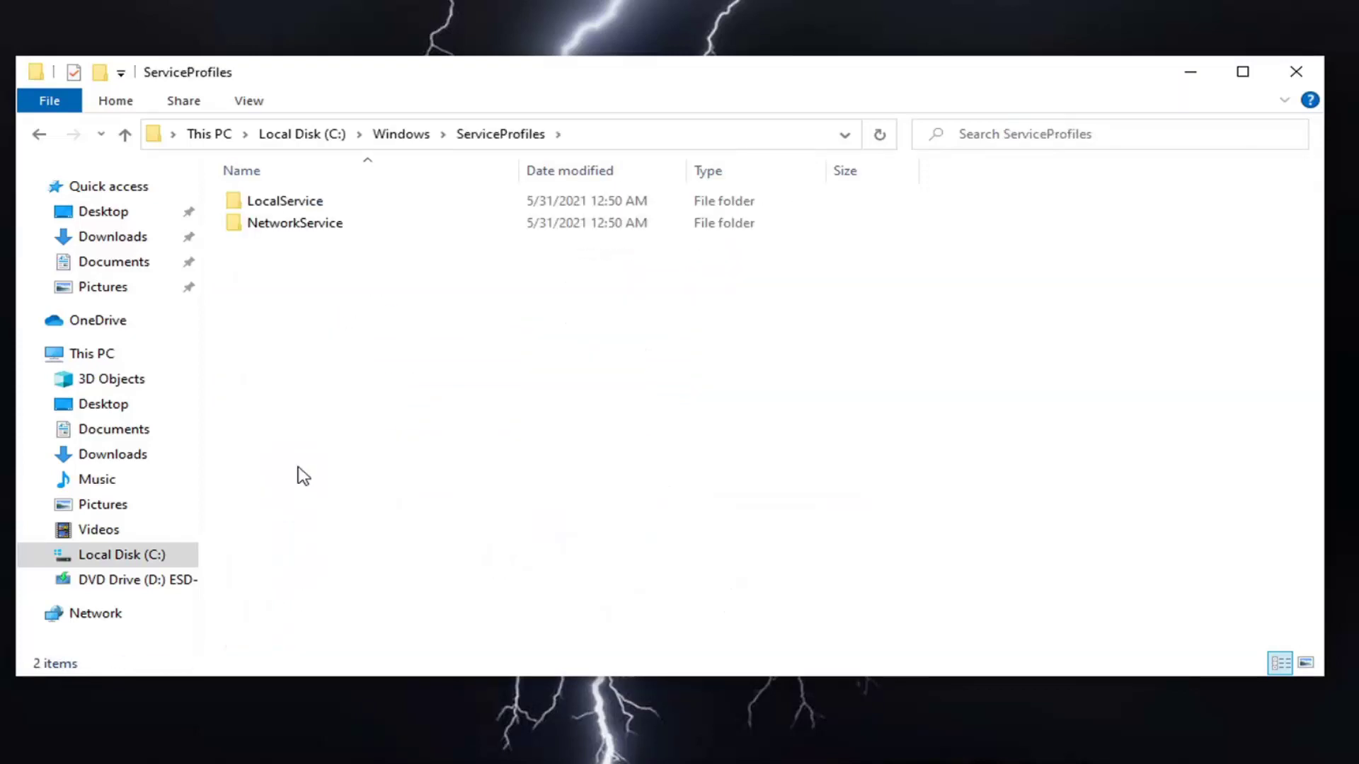
double_click(283, 205)
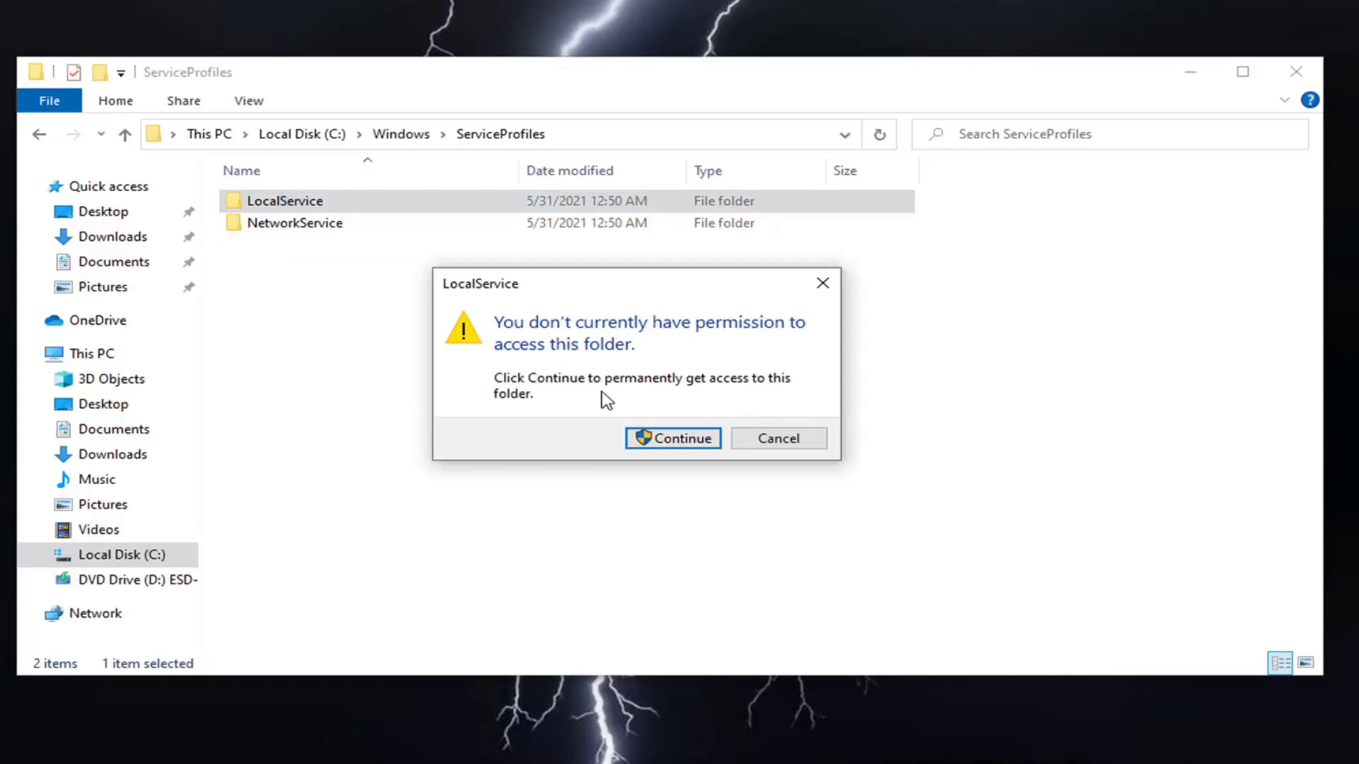
- Grant permanent access to LocalService and turn on hidden items
click(679, 439)
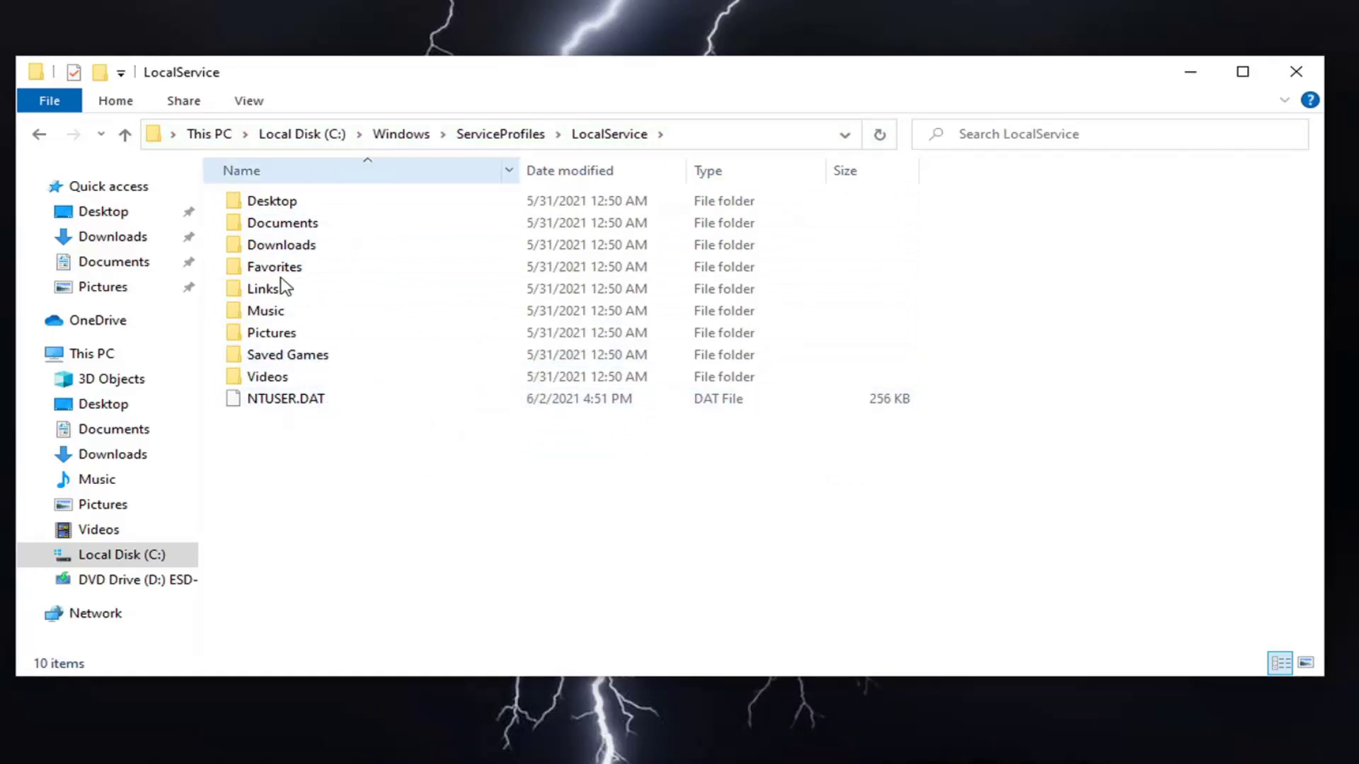
click(253, 103)
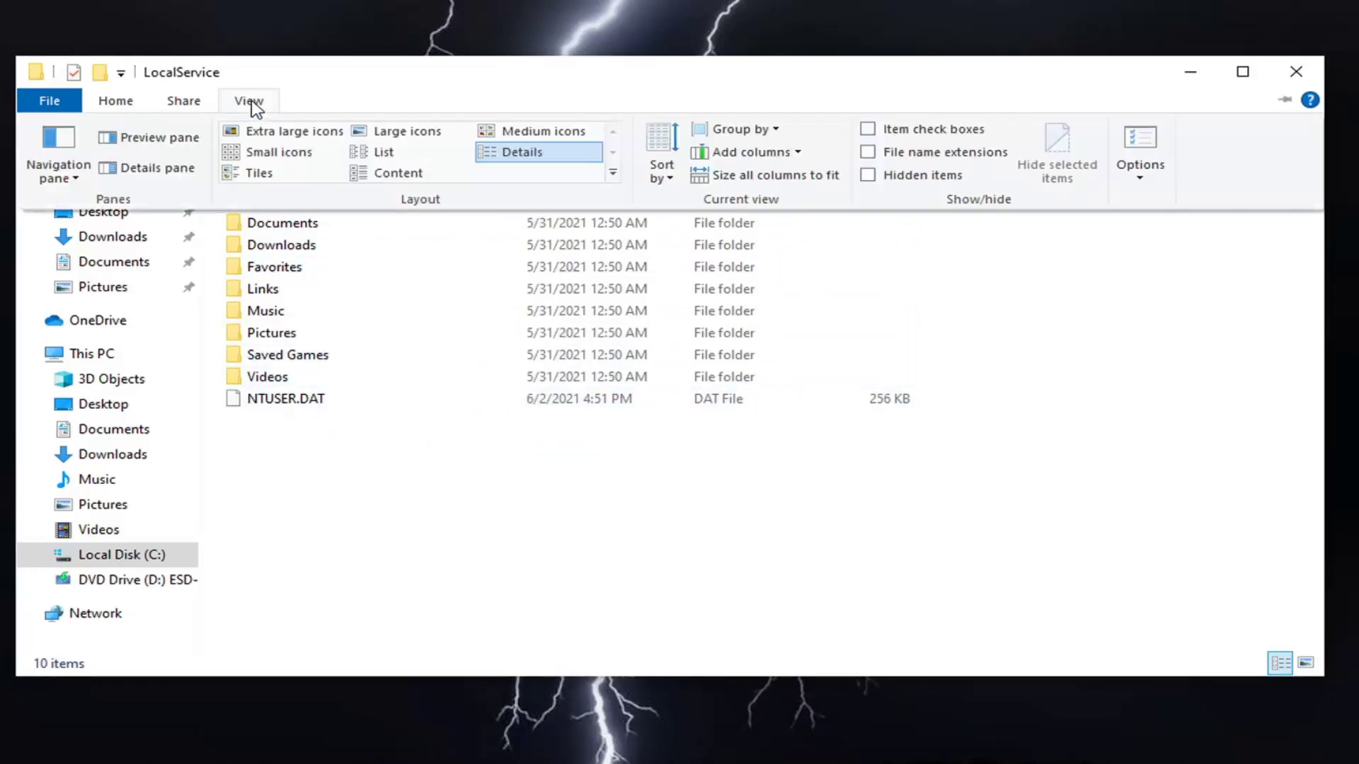
click(871, 175)
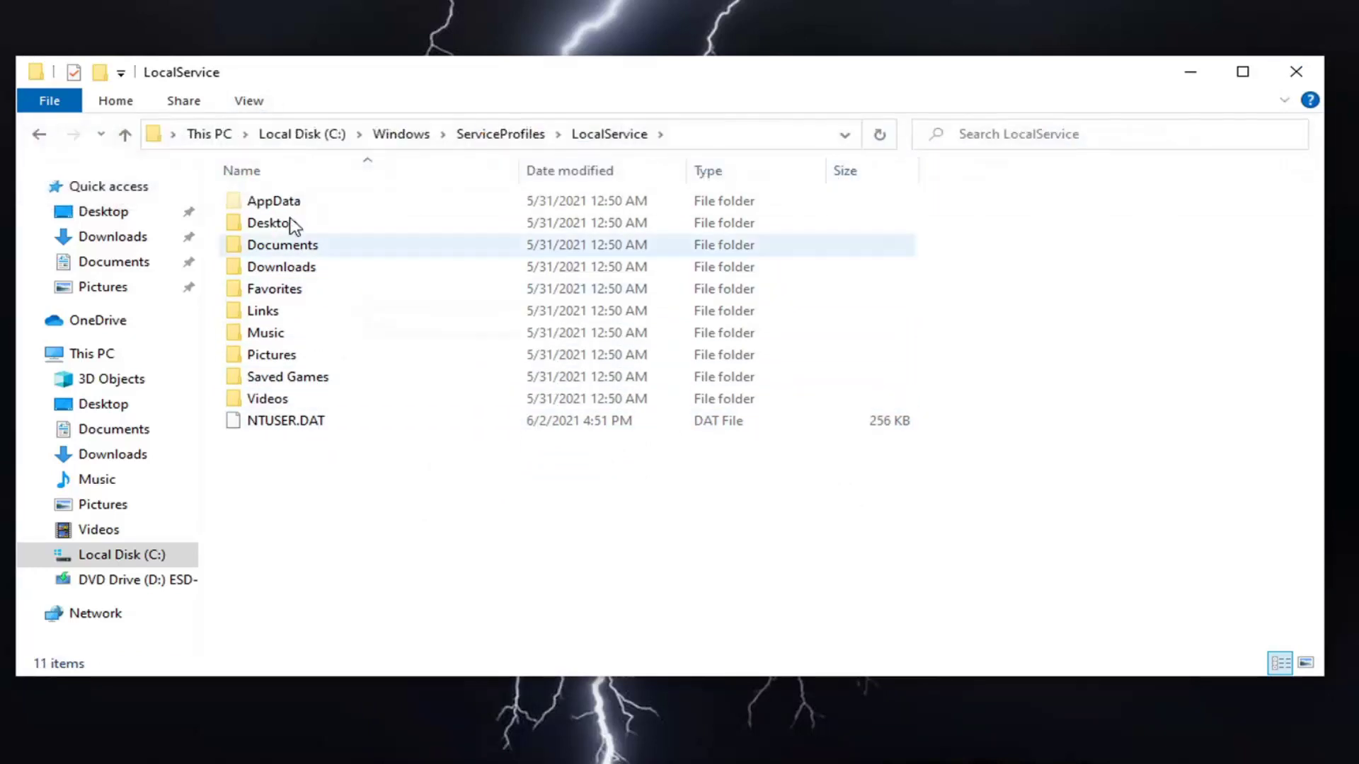
- Open AppData\Local\Microsoft inside LocalService
double_click(265, 203)
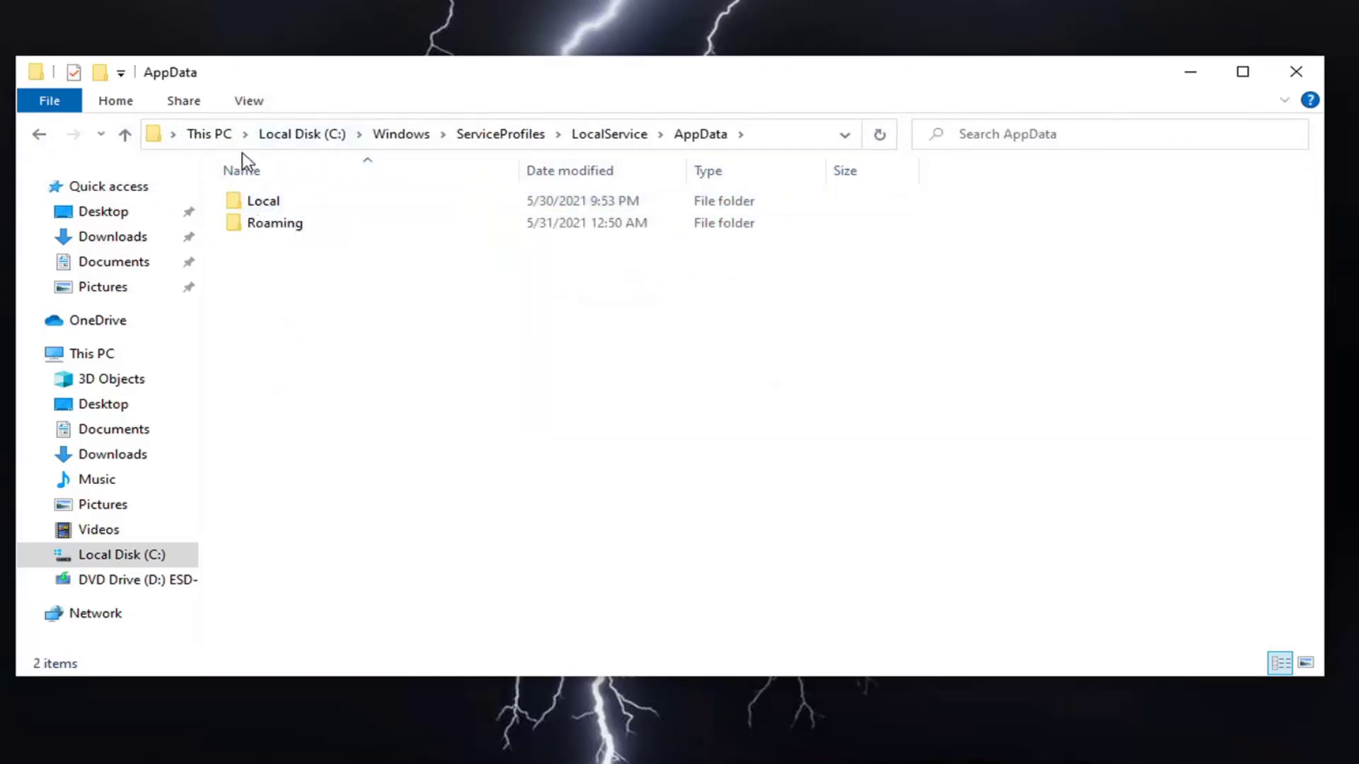
double_click(262, 203)
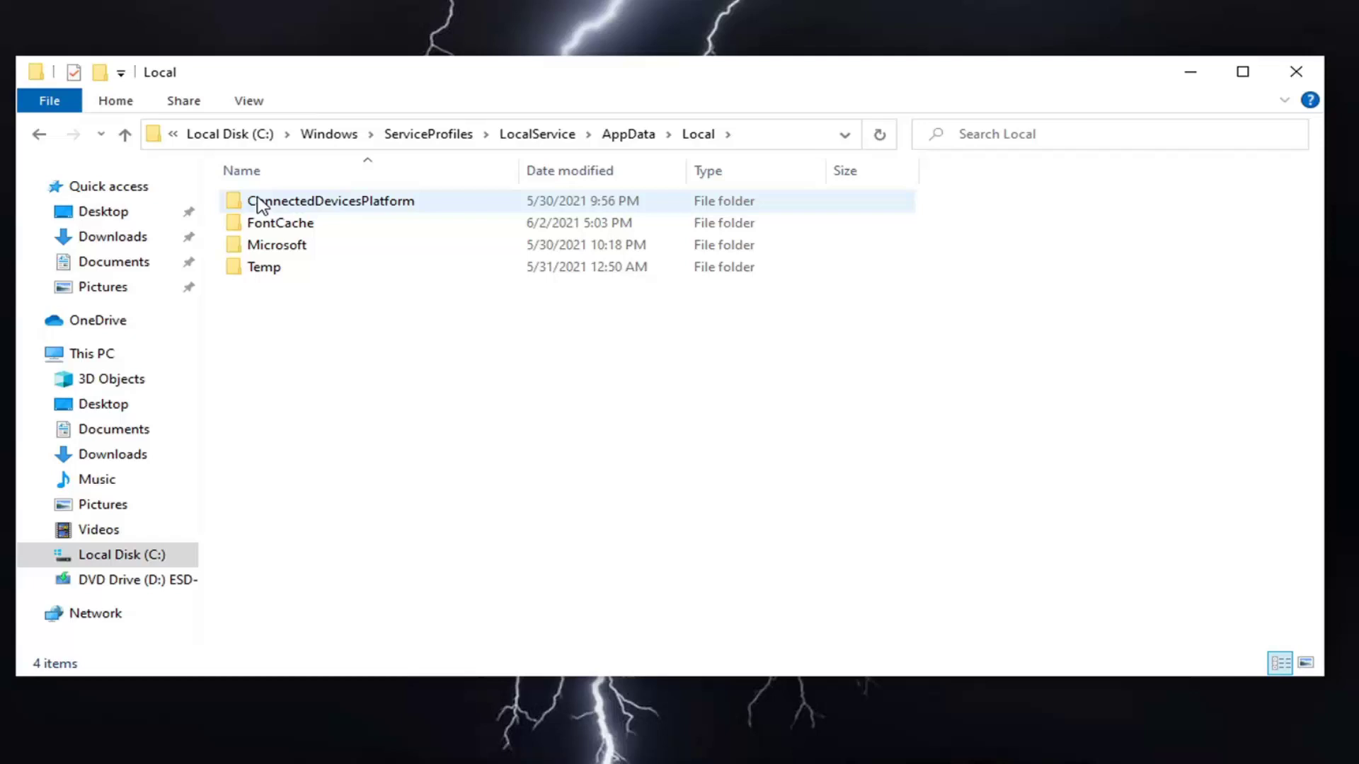
double_click(290, 248)
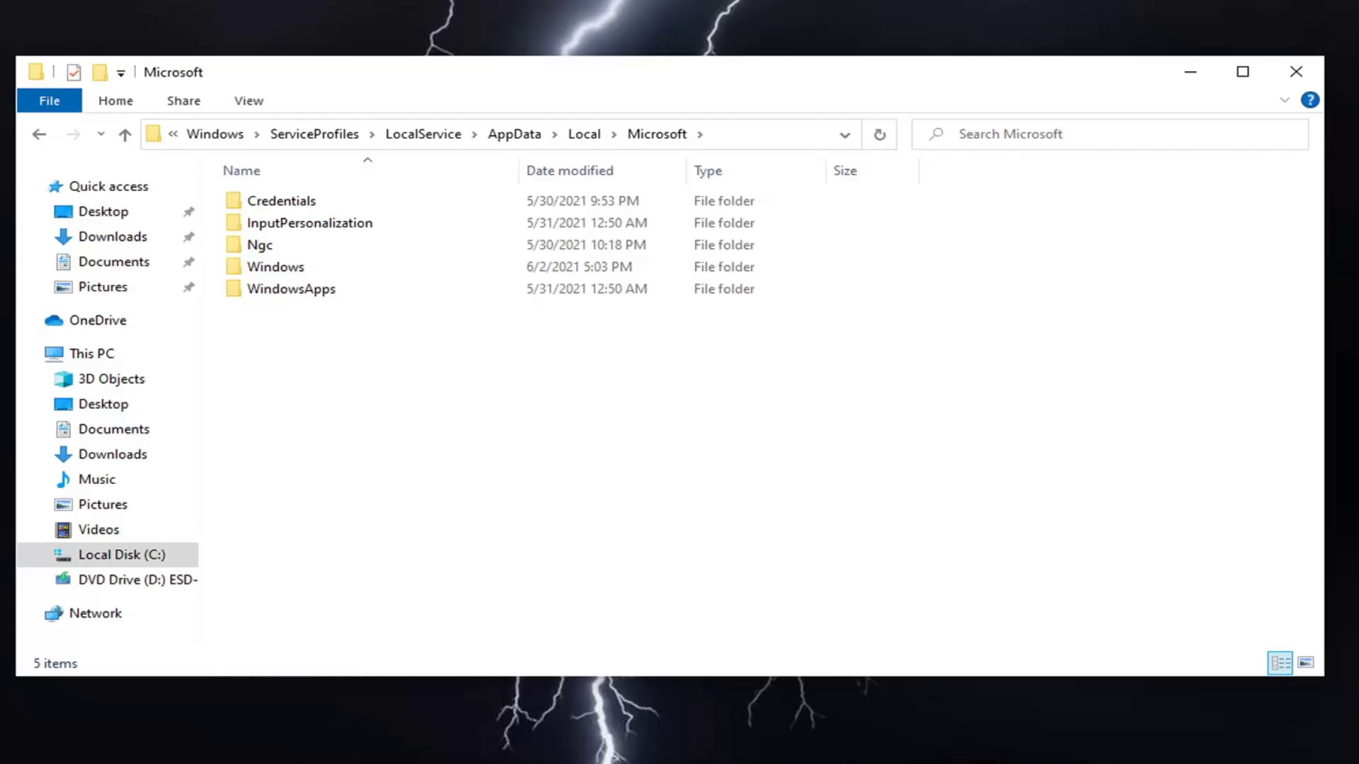
right_click(295, 242)
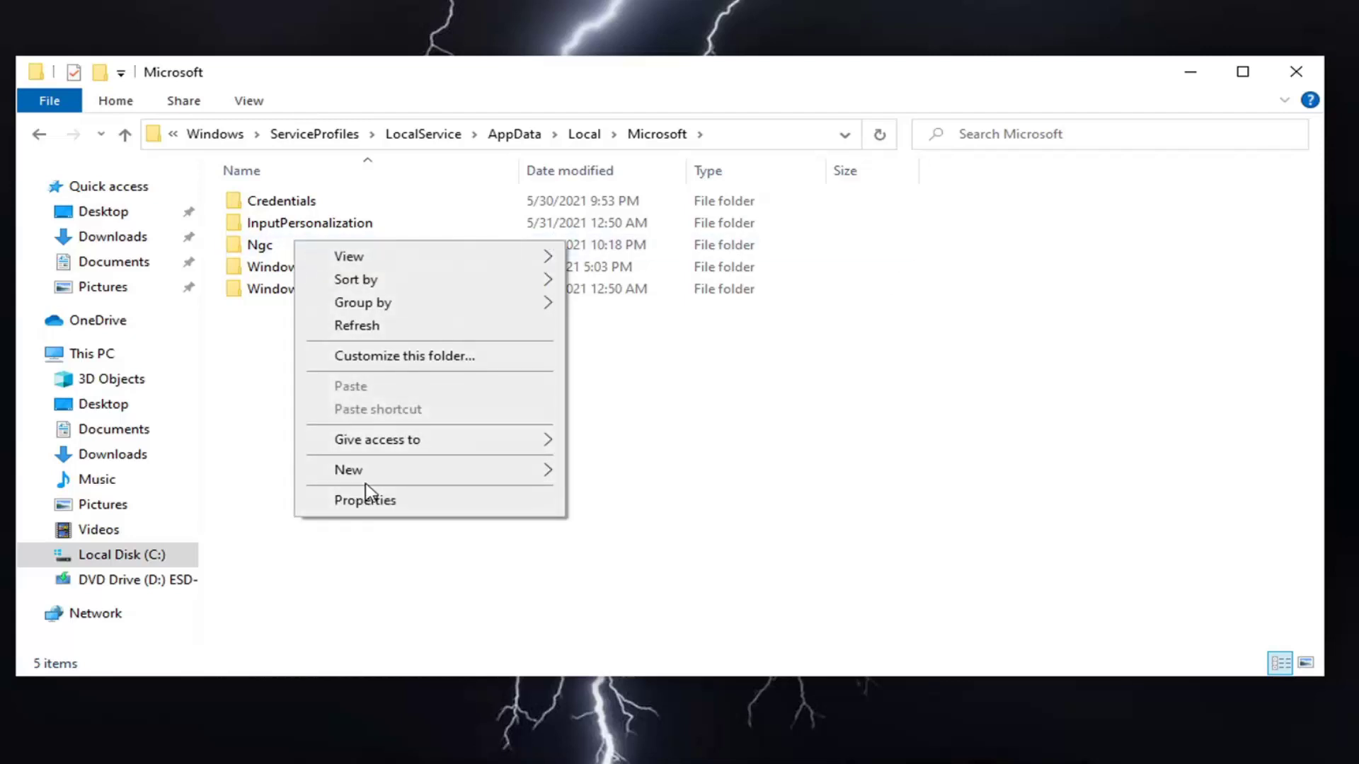
click(259, 245)
right_click(256, 248)
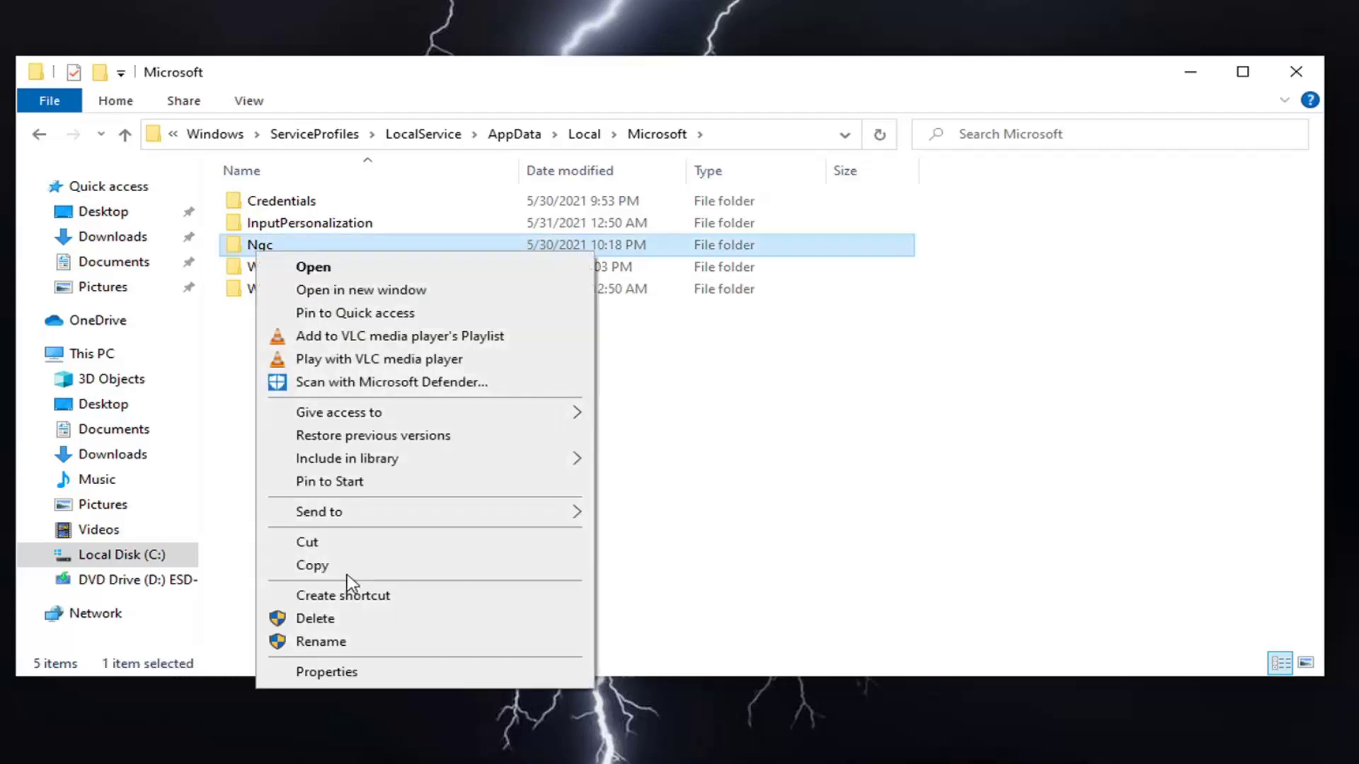
click(347, 642)
key(End)
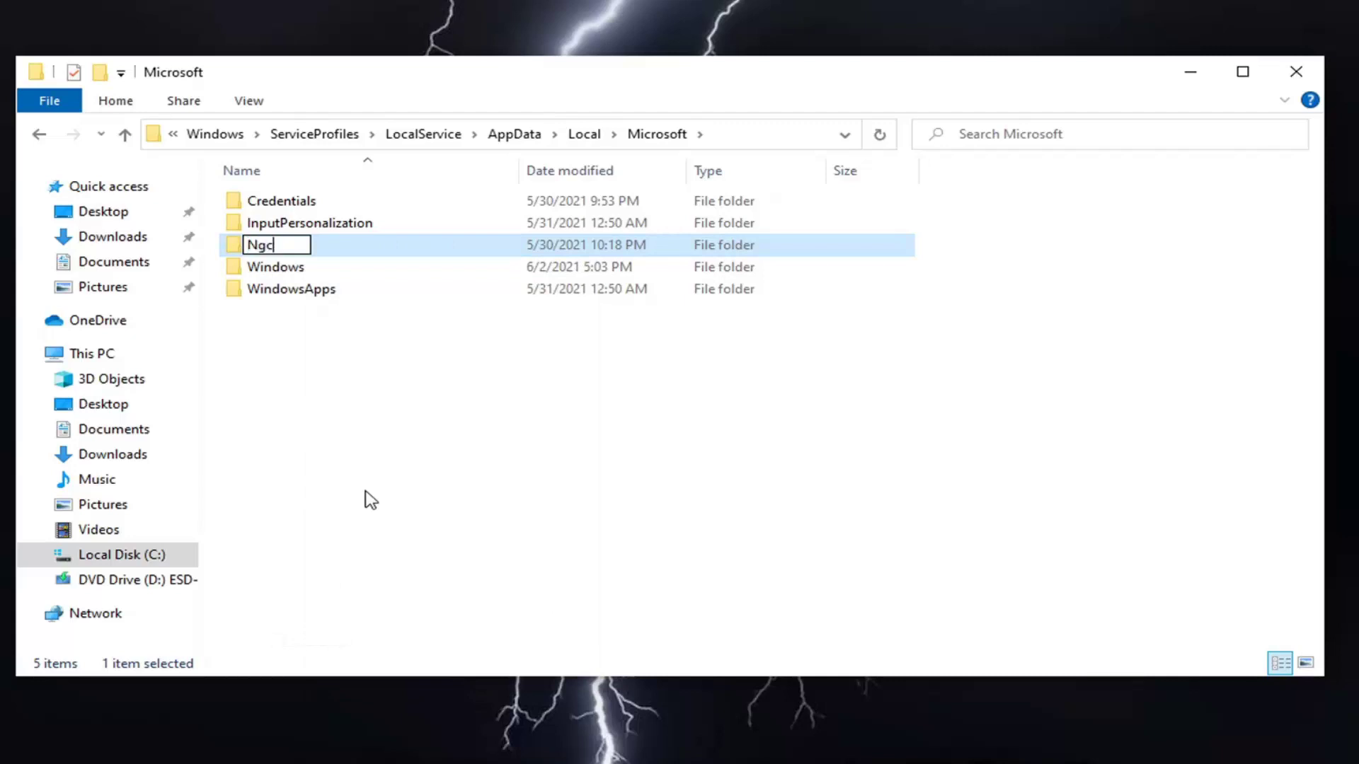
text(.old)
key(Return)
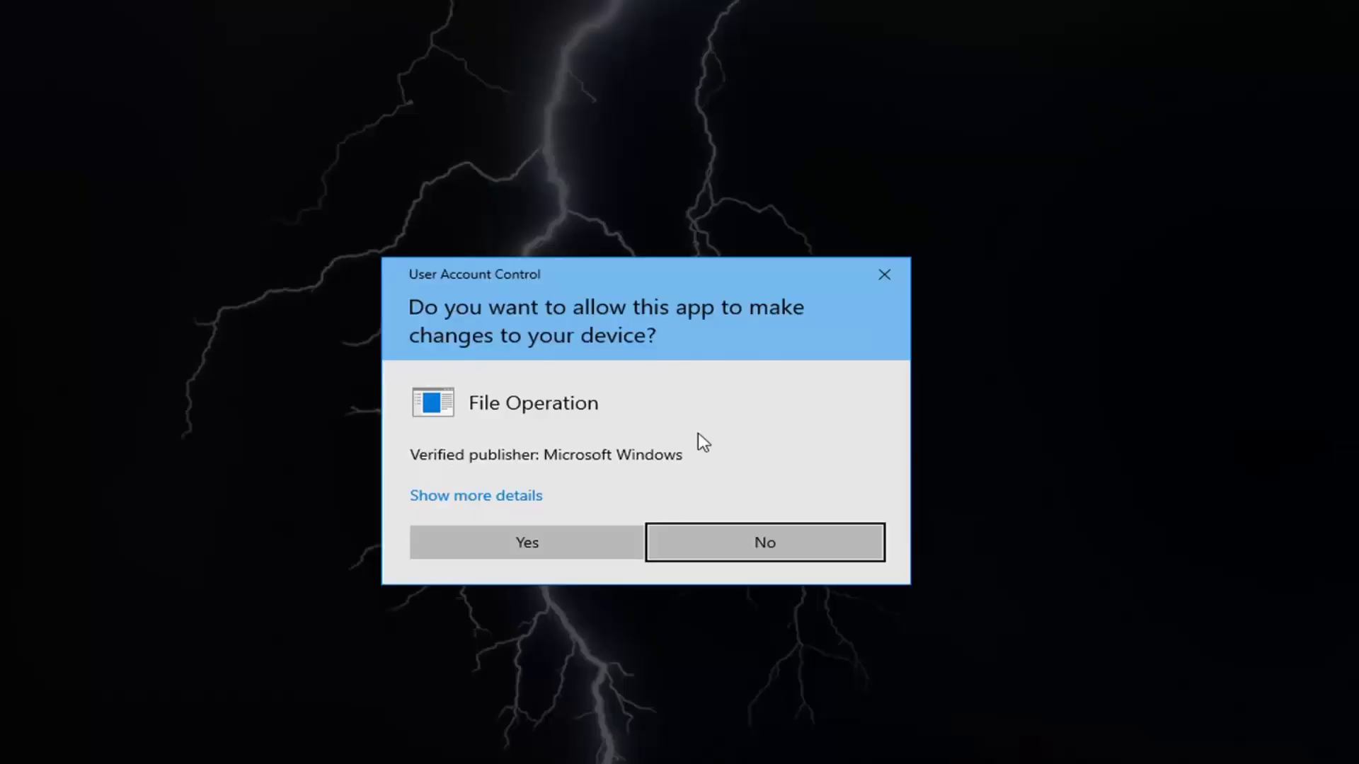
click(541, 547)
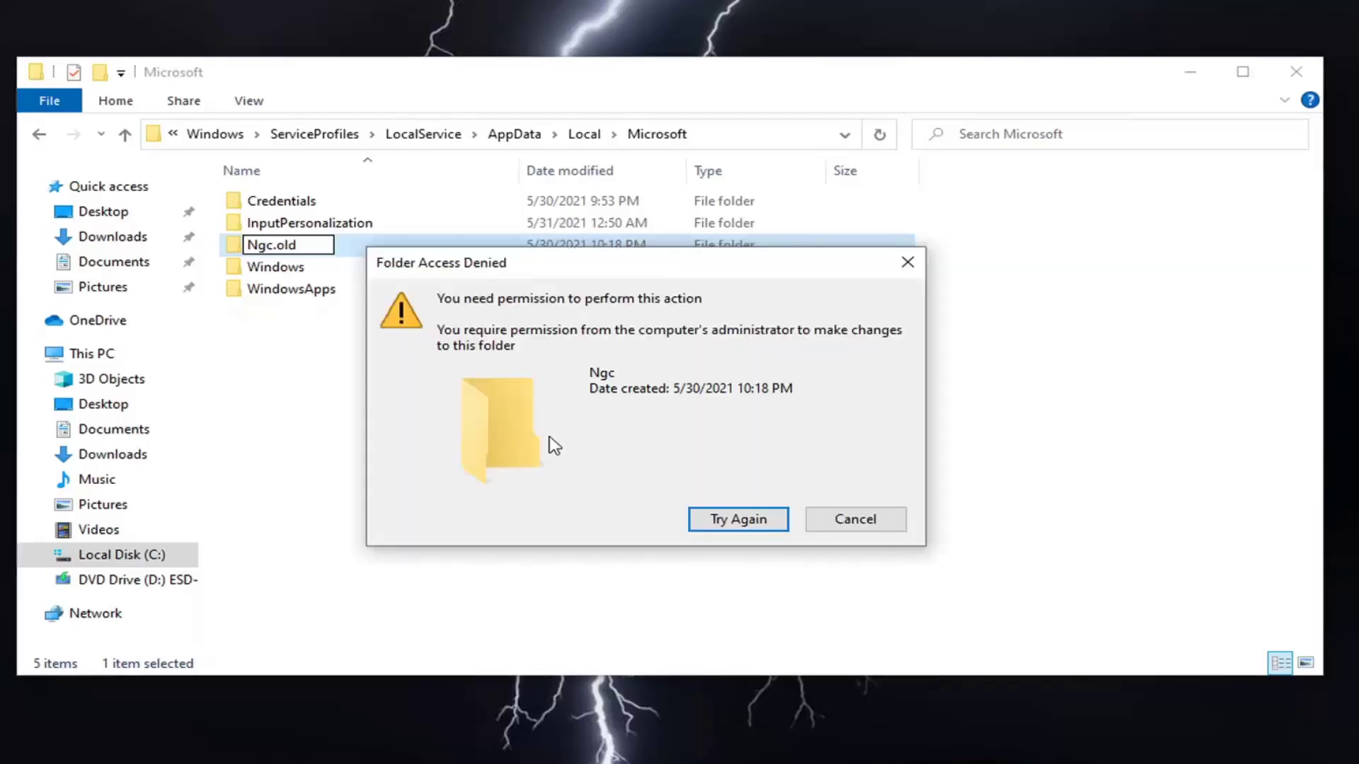
click(736, 521)
click(729, 521)
click(854, 520)
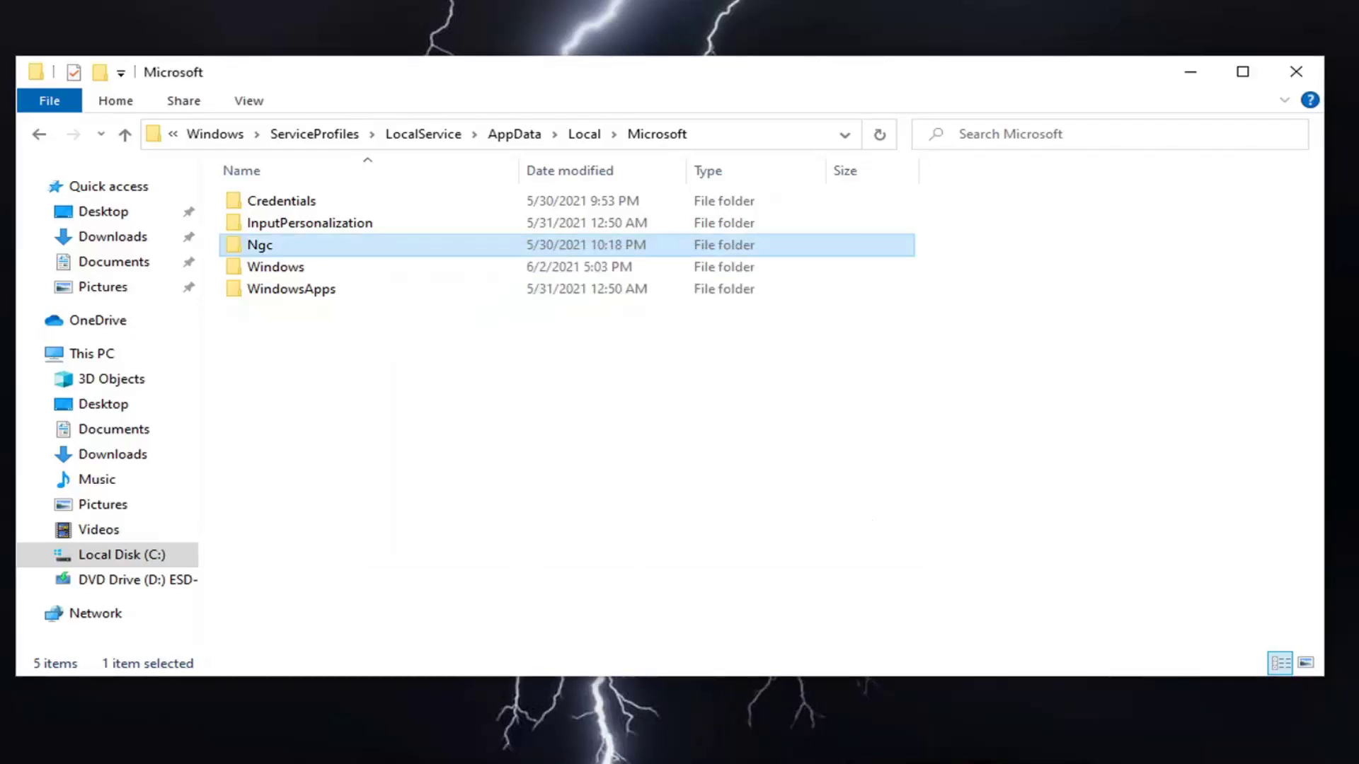
- Open the Ngc folder's advanced security settings and start changing its owner
right_click(261, 246)
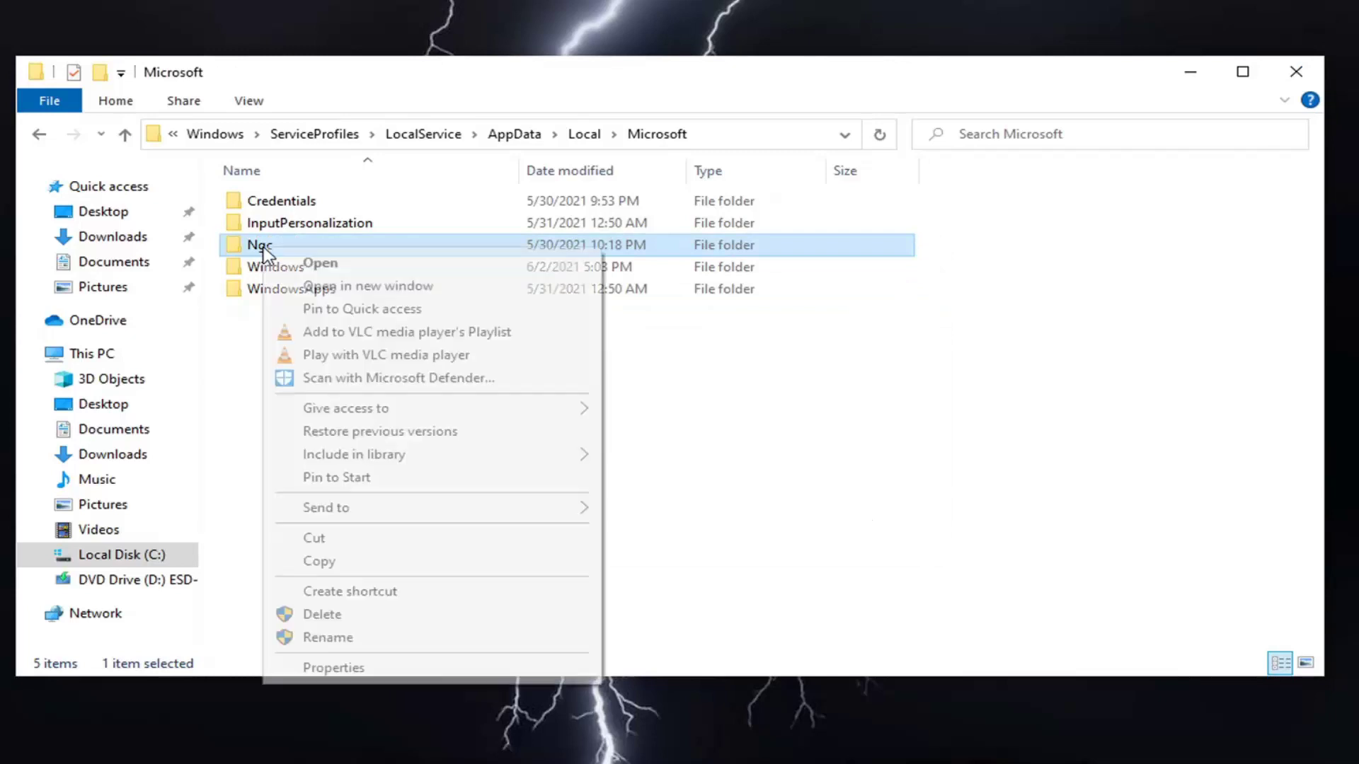
click(329, 667)
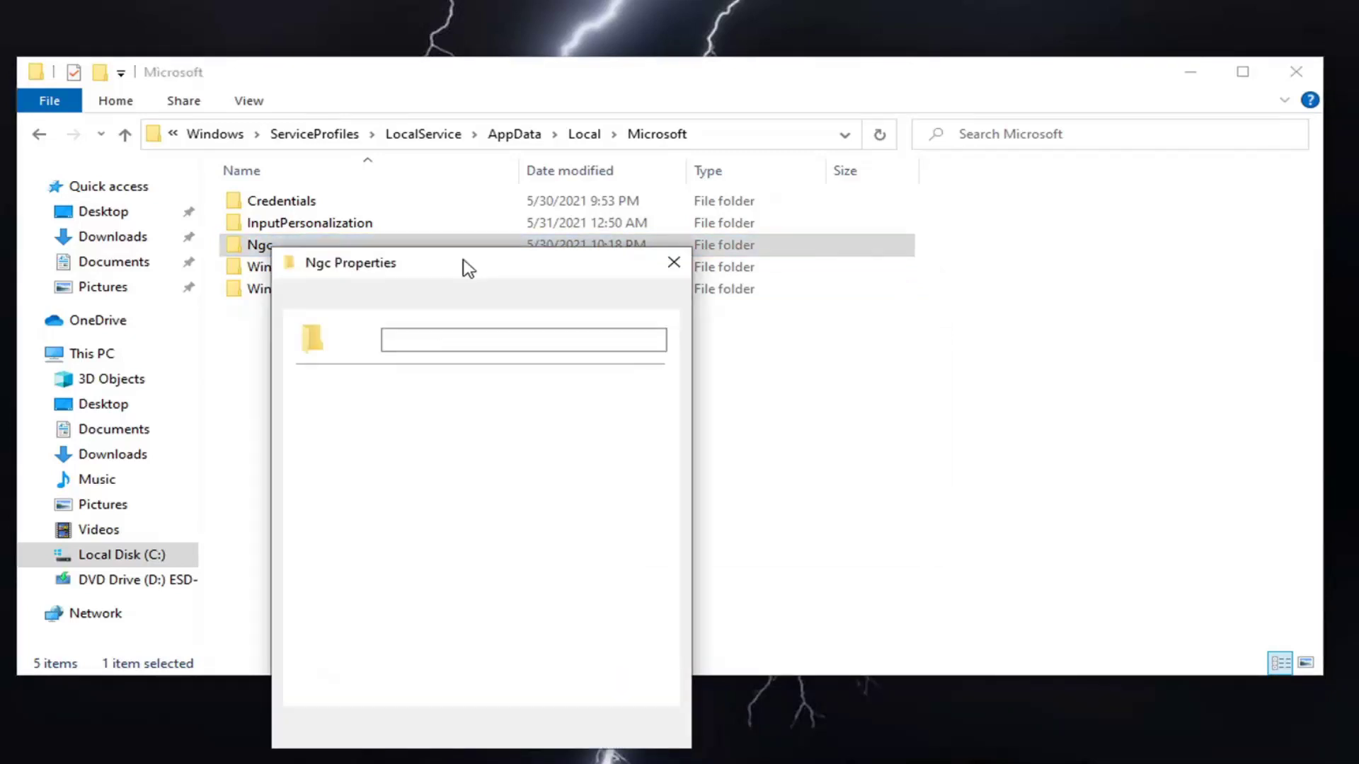
drag(466, 268, 538, 138)
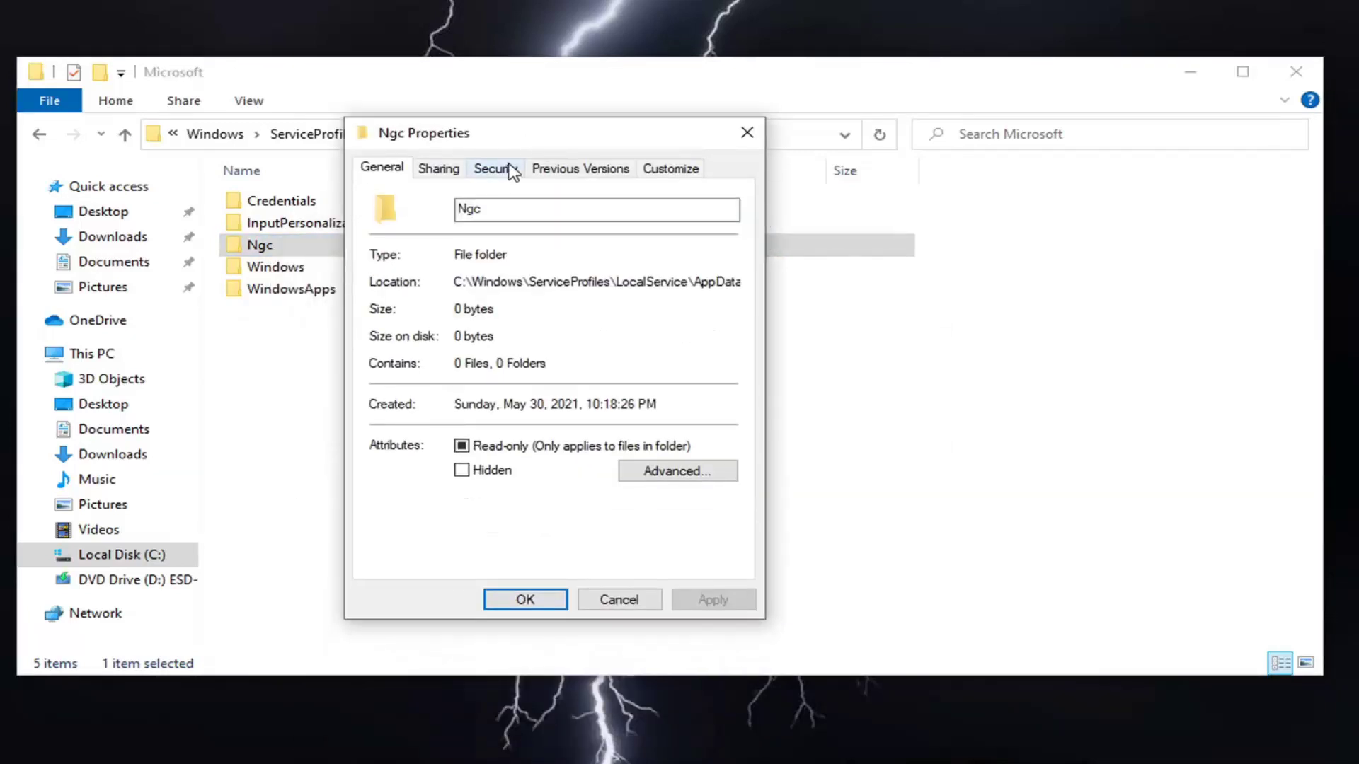
click(508, 170)
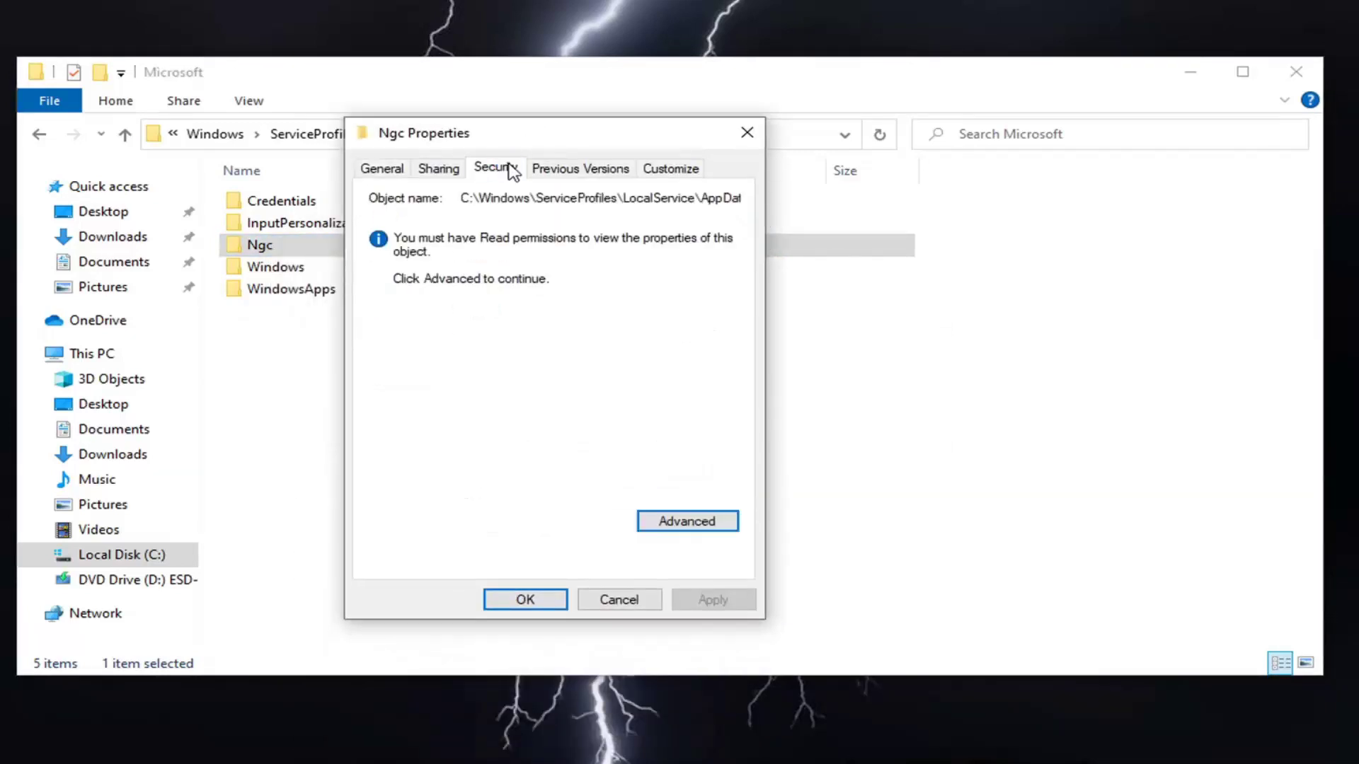
click(678, 524)
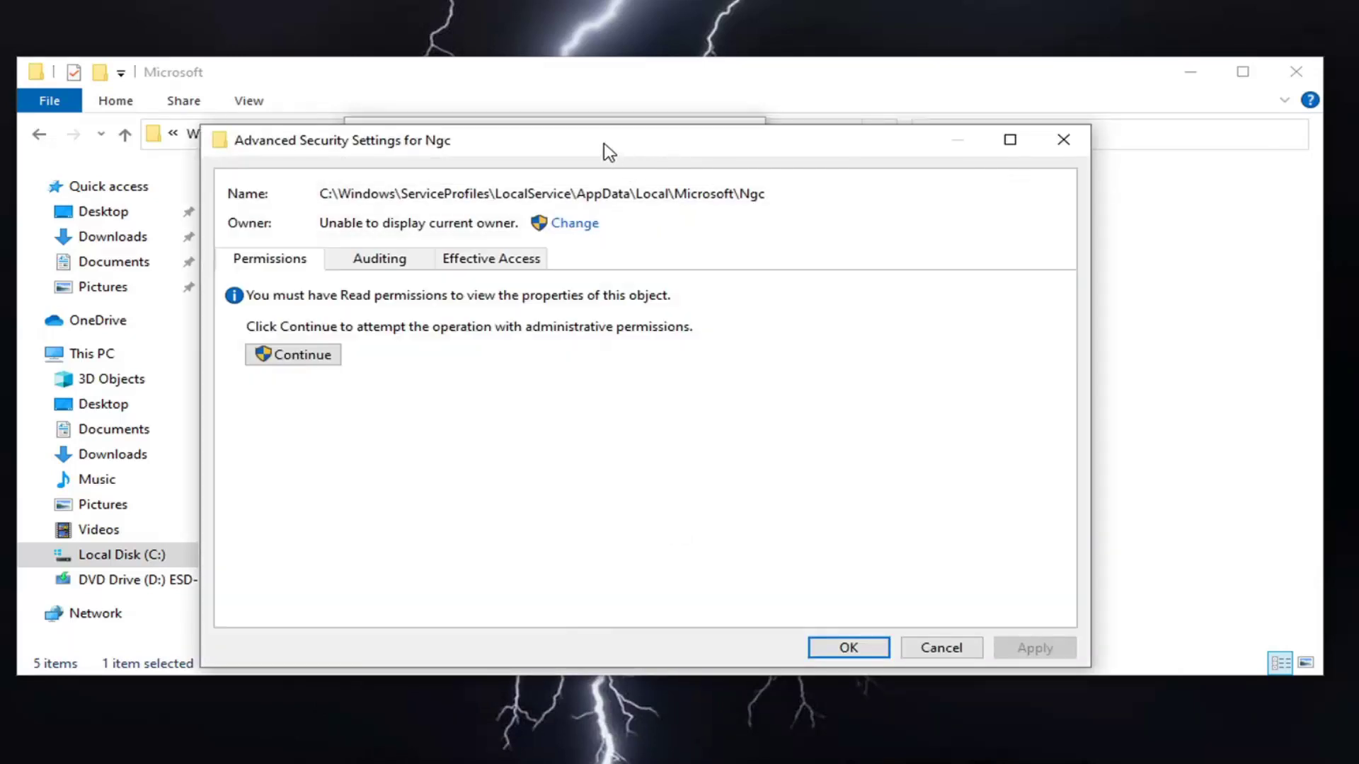
drag(604, 148, 603, 127)
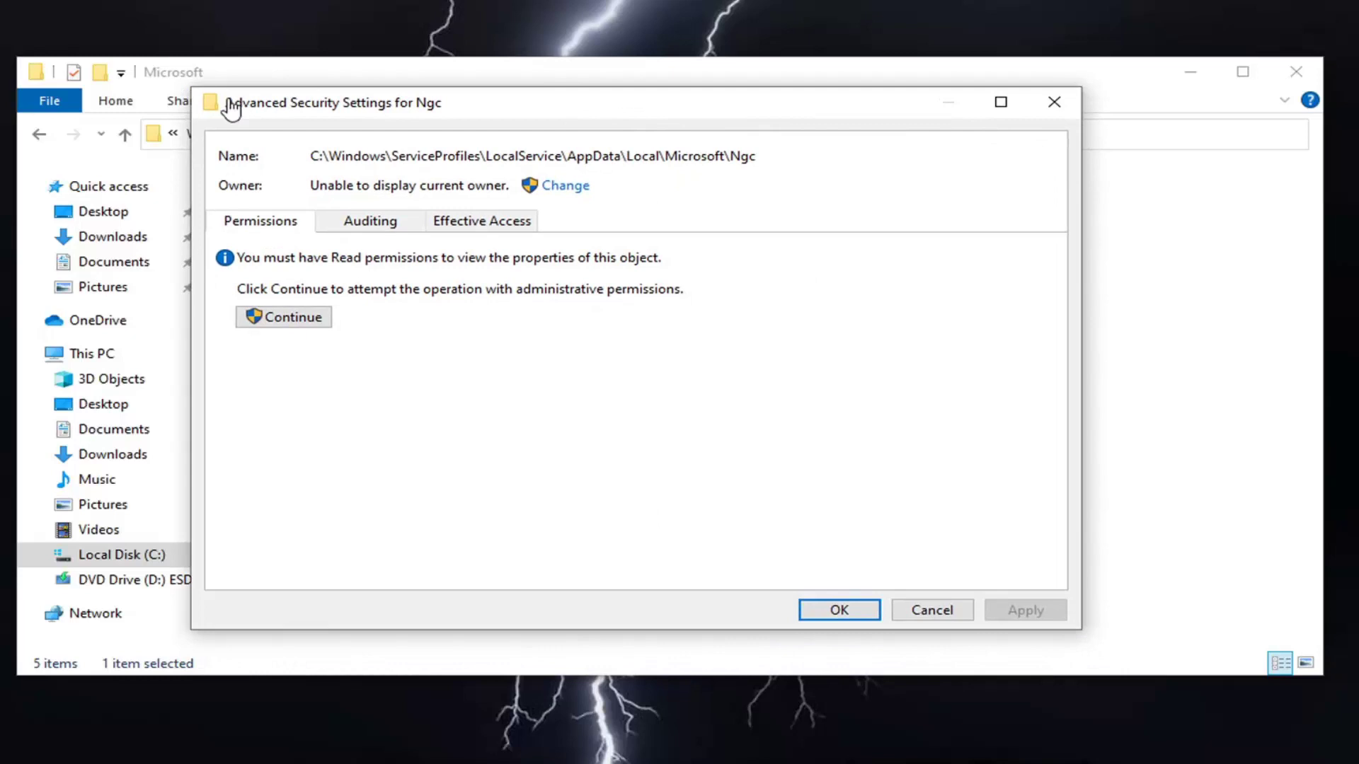
click(565, 186)
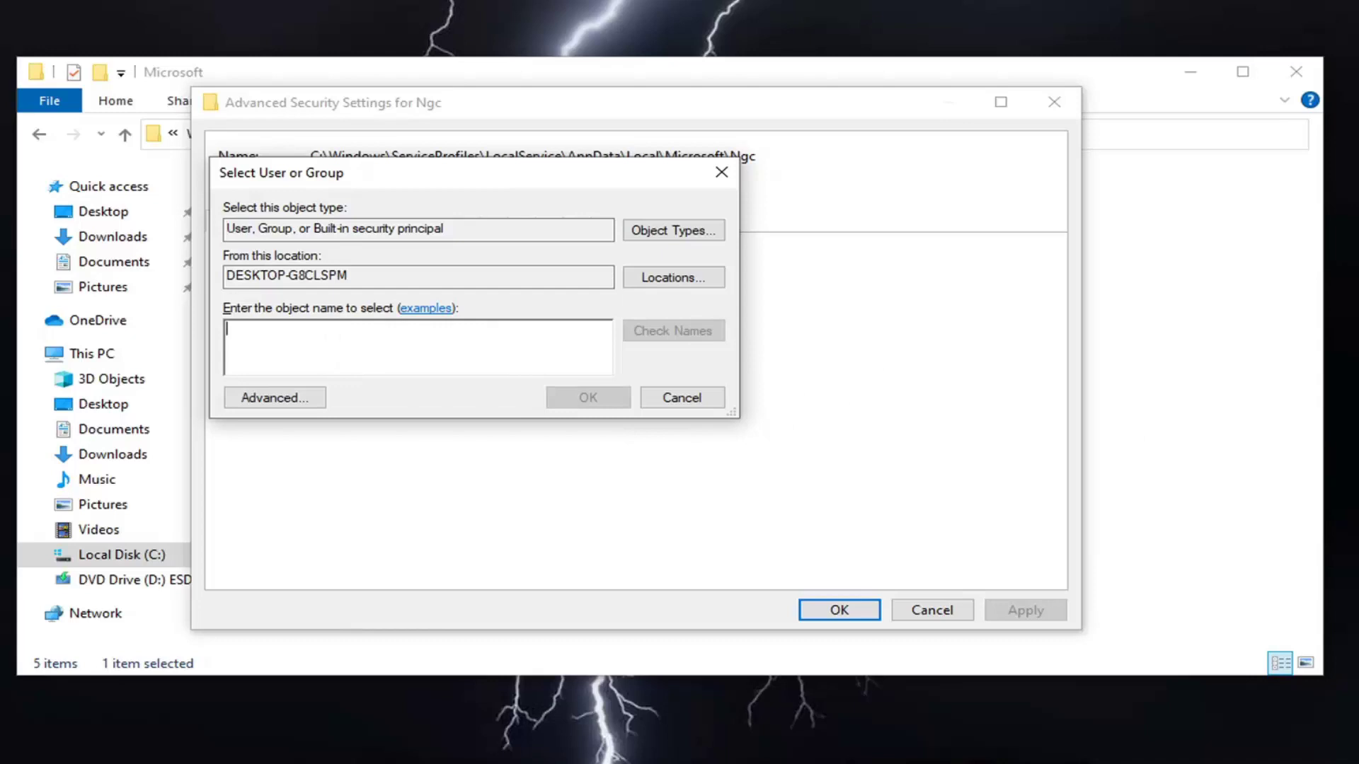
- Search all users and choose your own account as Ngc's new owner
click(274, 396)
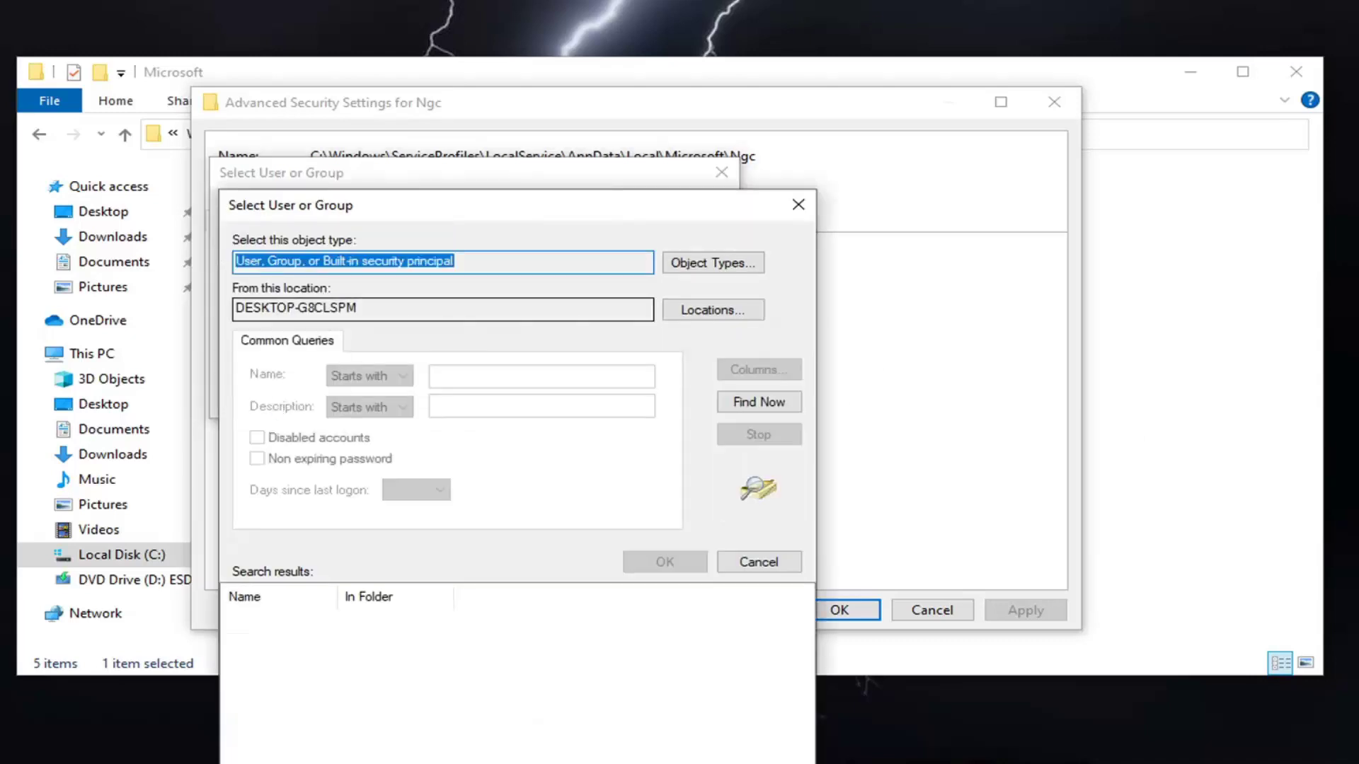
drag(443, 213, 453, 122)
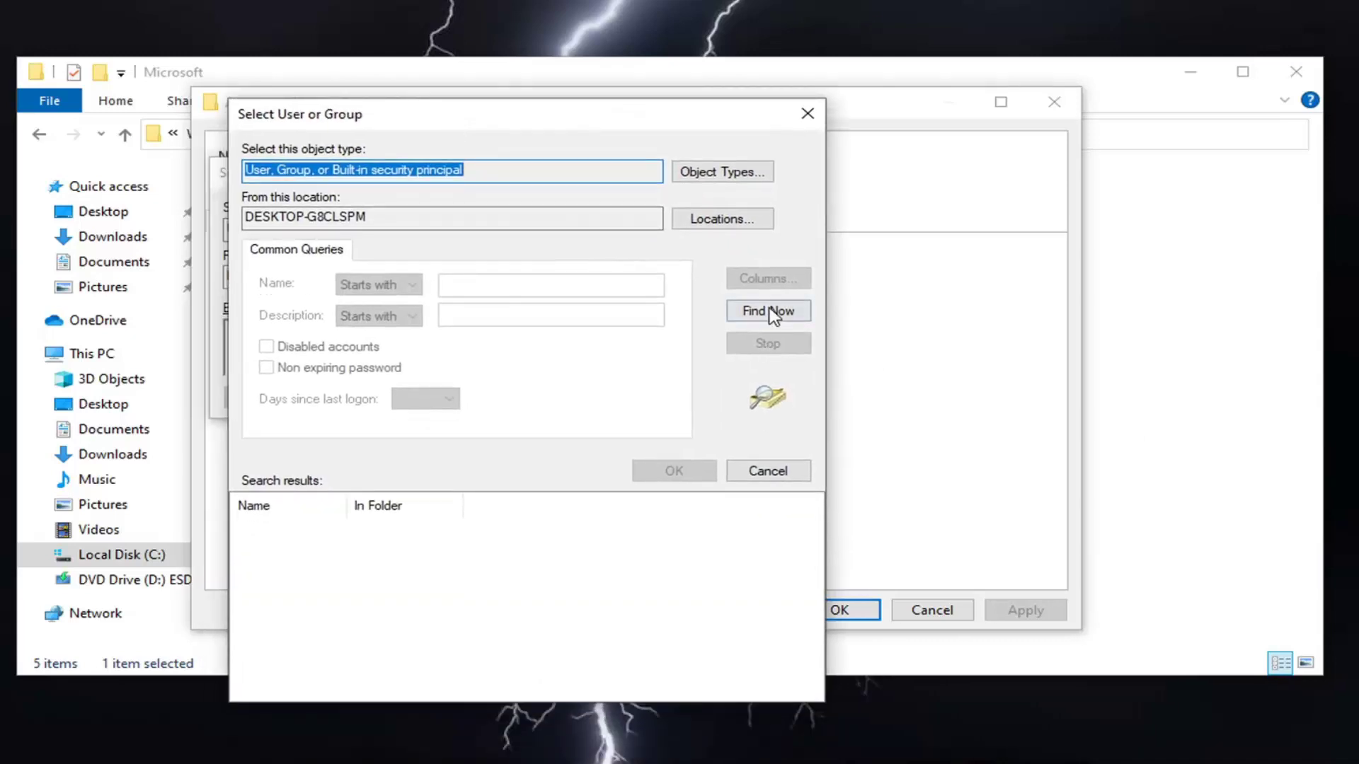
click(773, 312)
scroll(297, 591, down, 3)
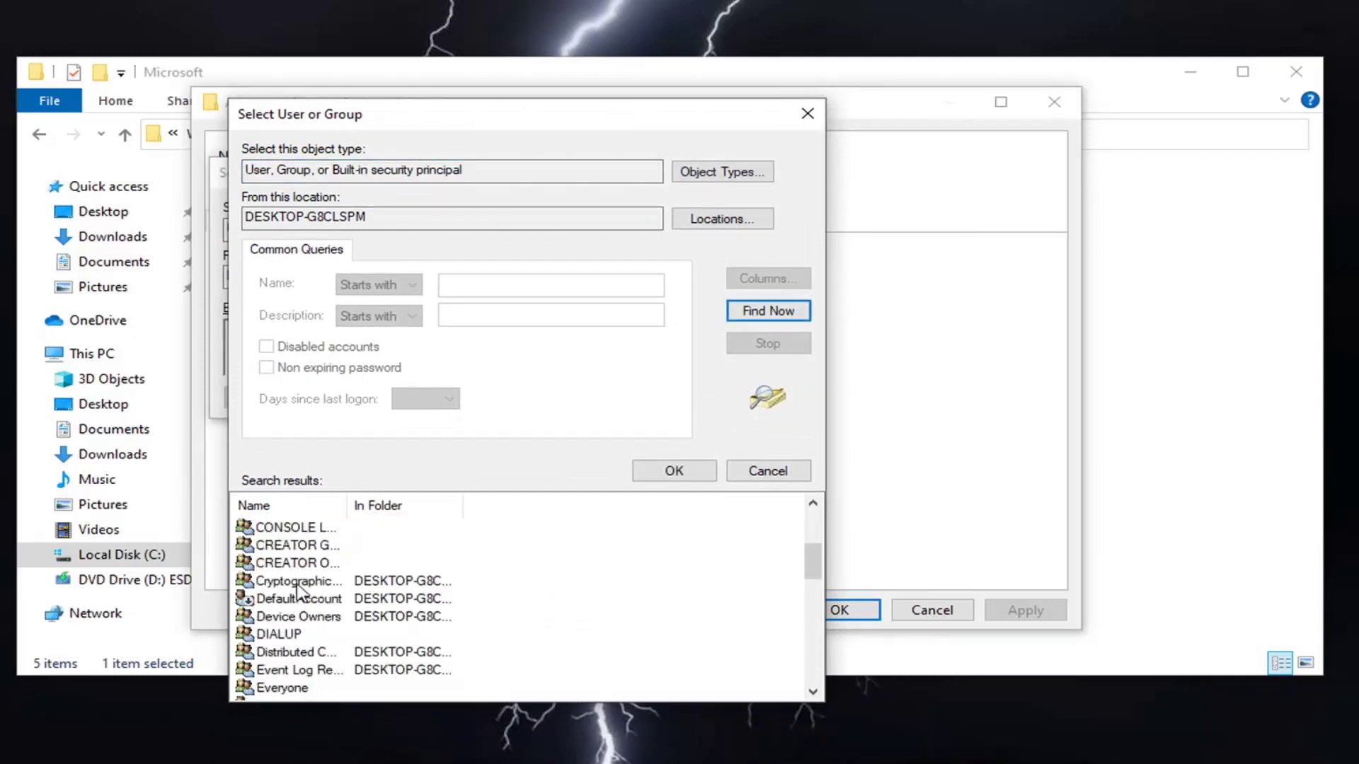
scroll(297, 589, down, 2)
scroll(297, 589, down, 1)
scroll(297, 589, down, 3)
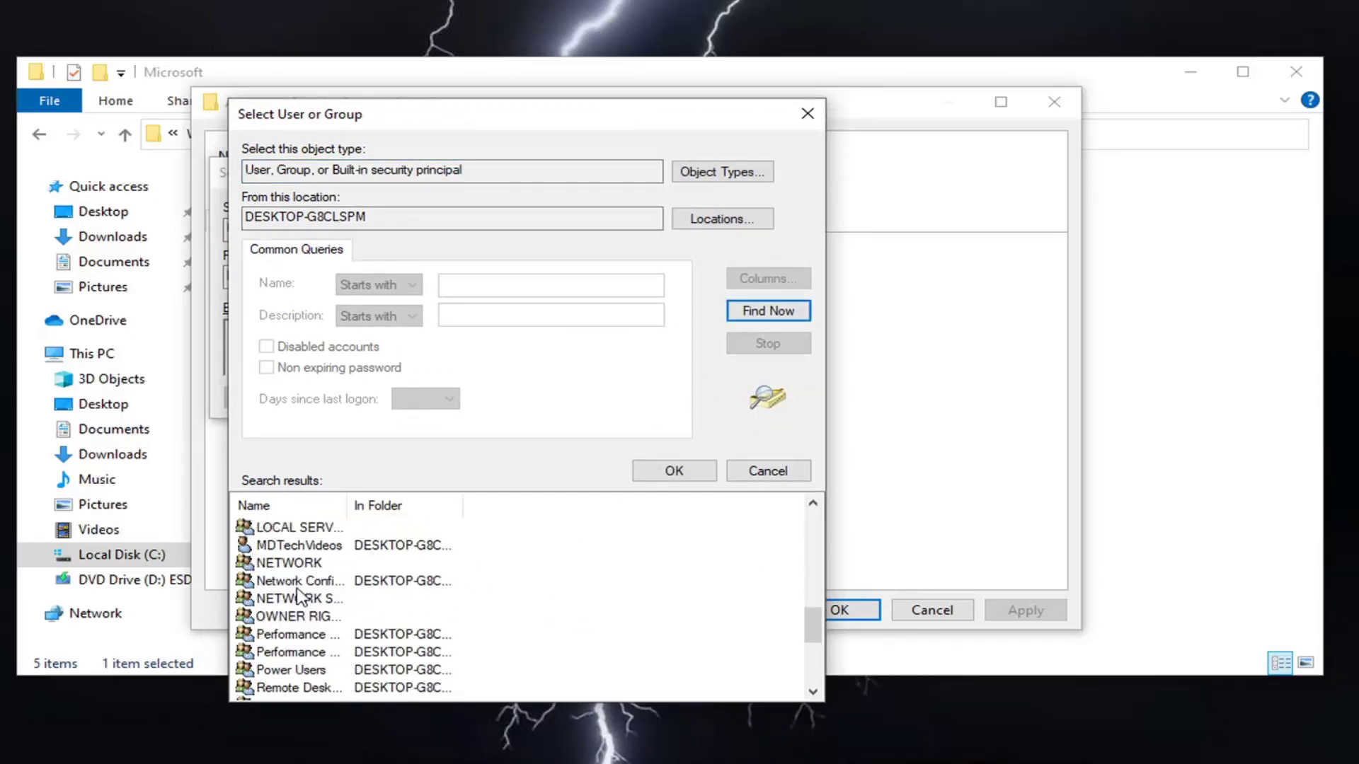
click(279, 545)
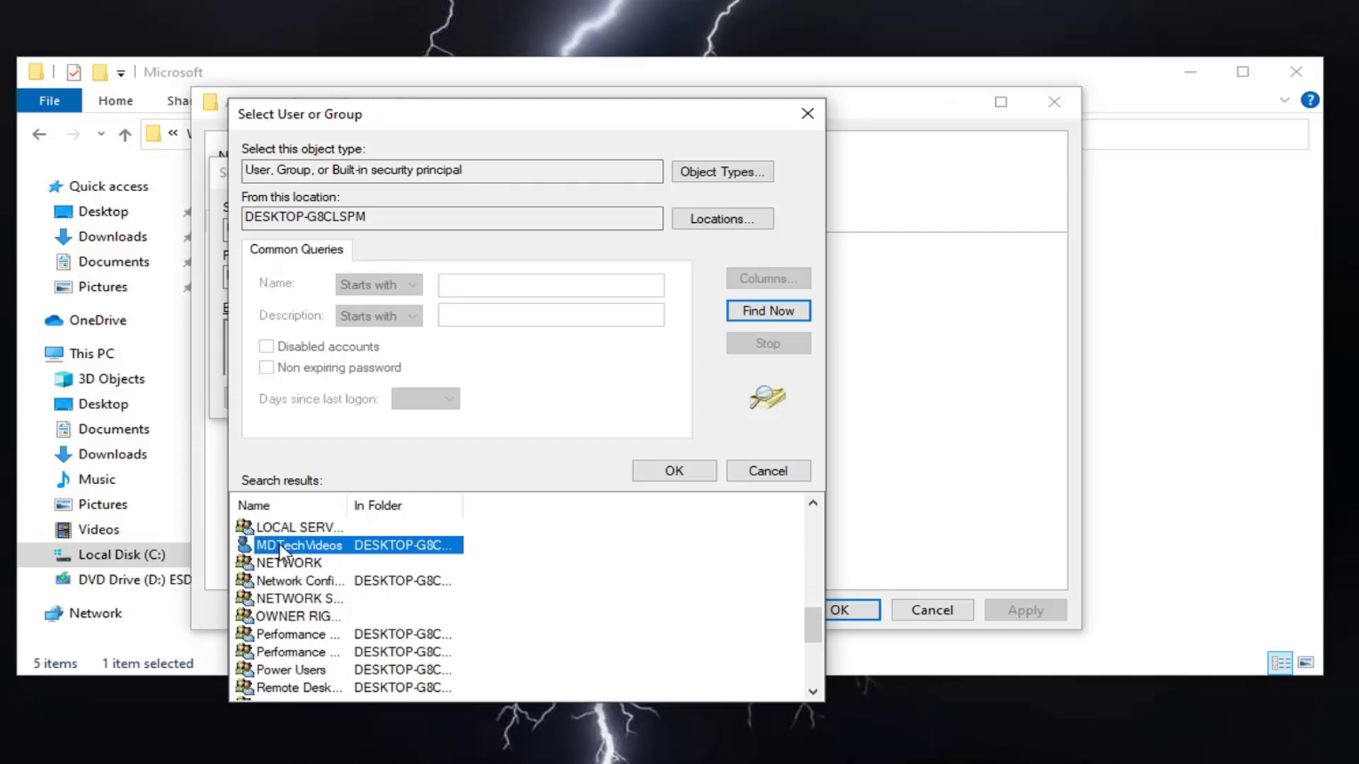
double_click(322, 546)
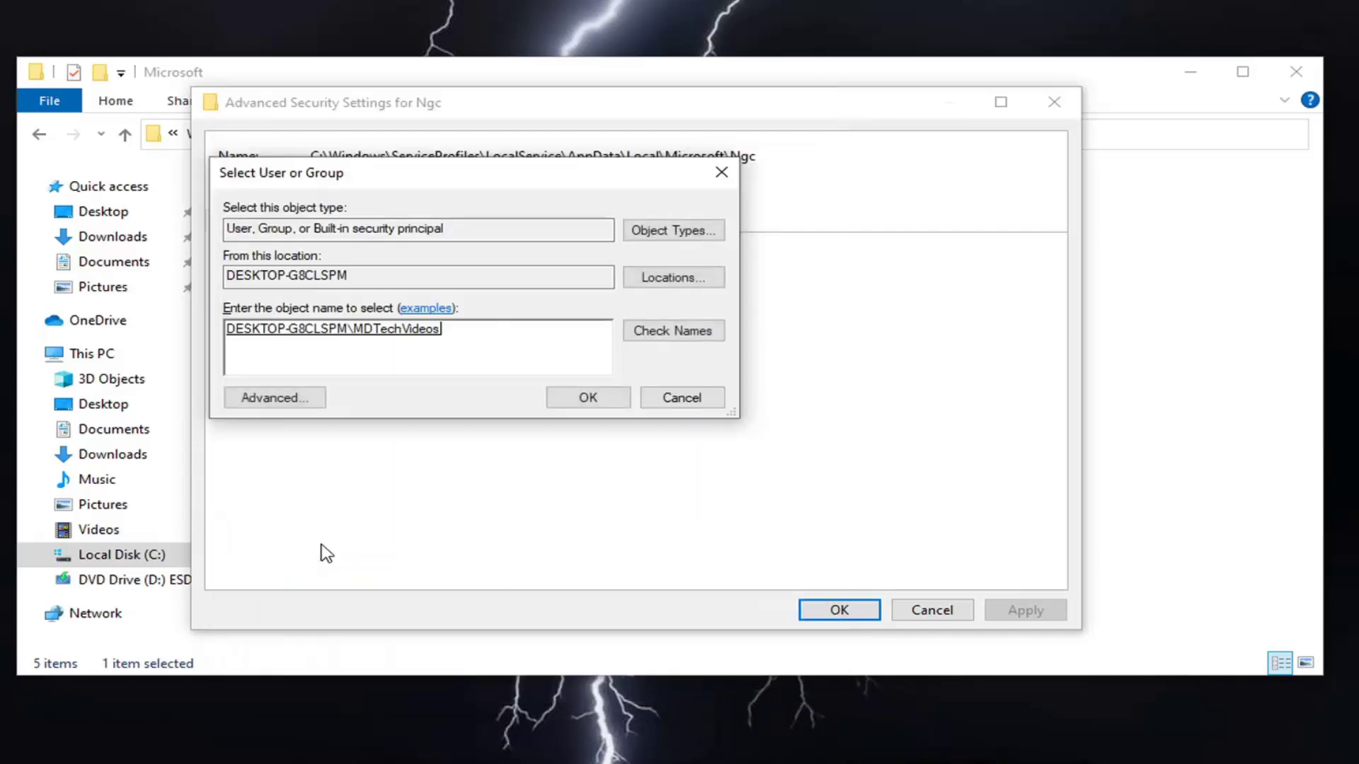
click(586, 399)
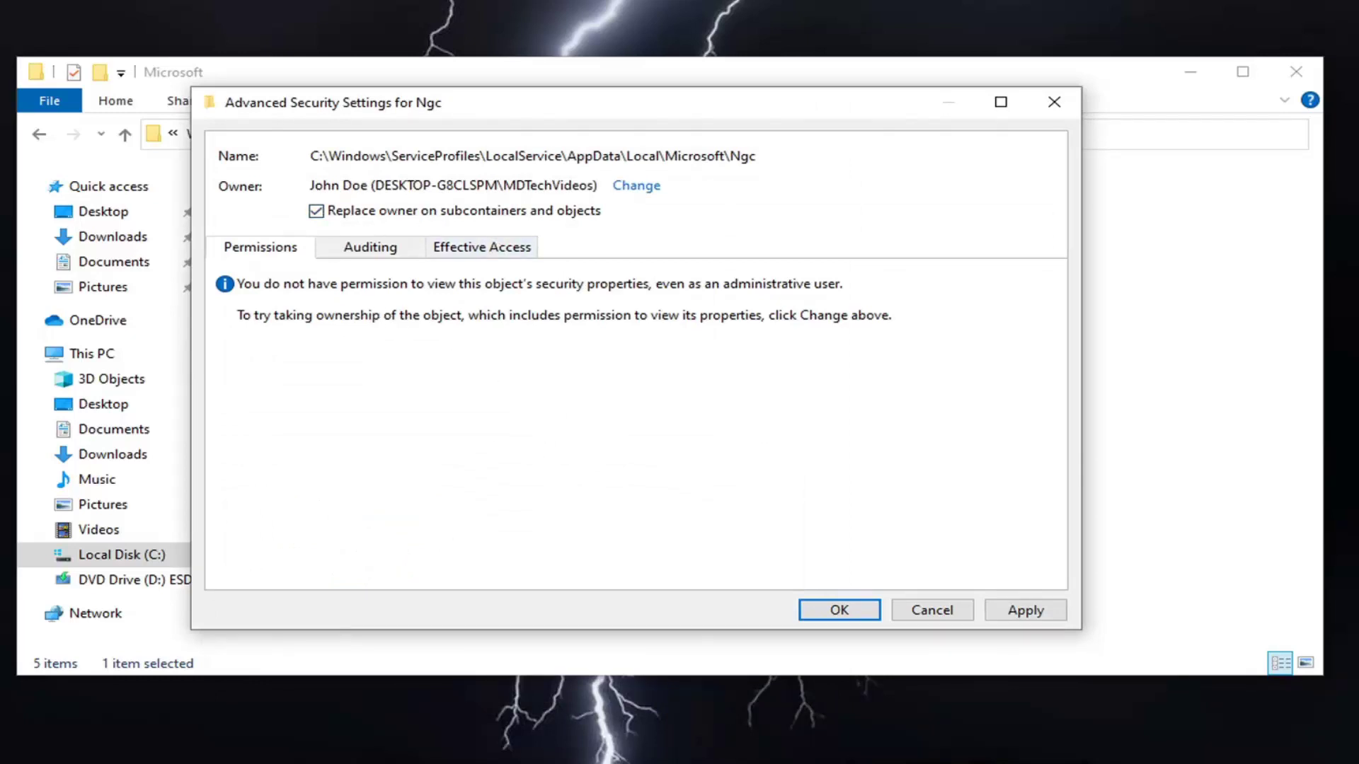
- Apply the ownership change, replace permissions with full control, and close the dialogs
click(1027, 613)
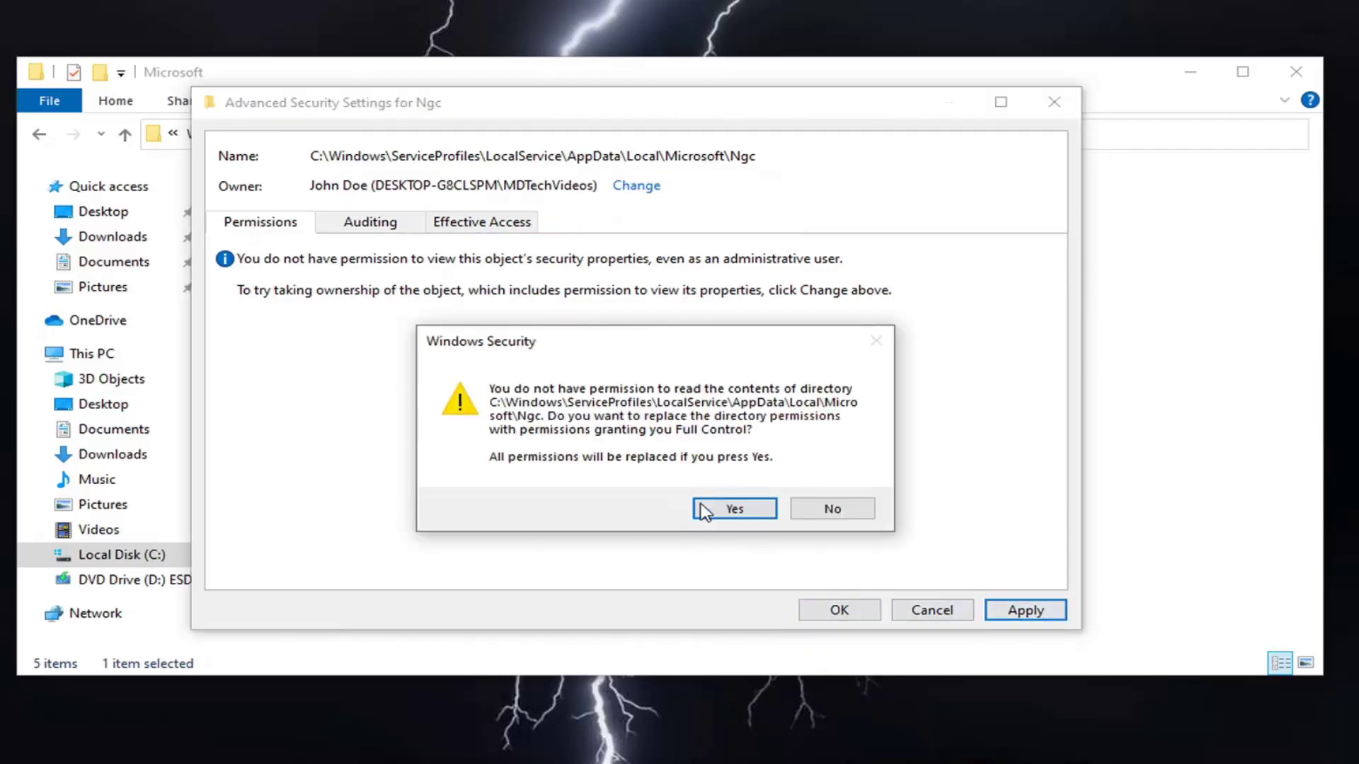
click(727, 513)
click(828, 494)
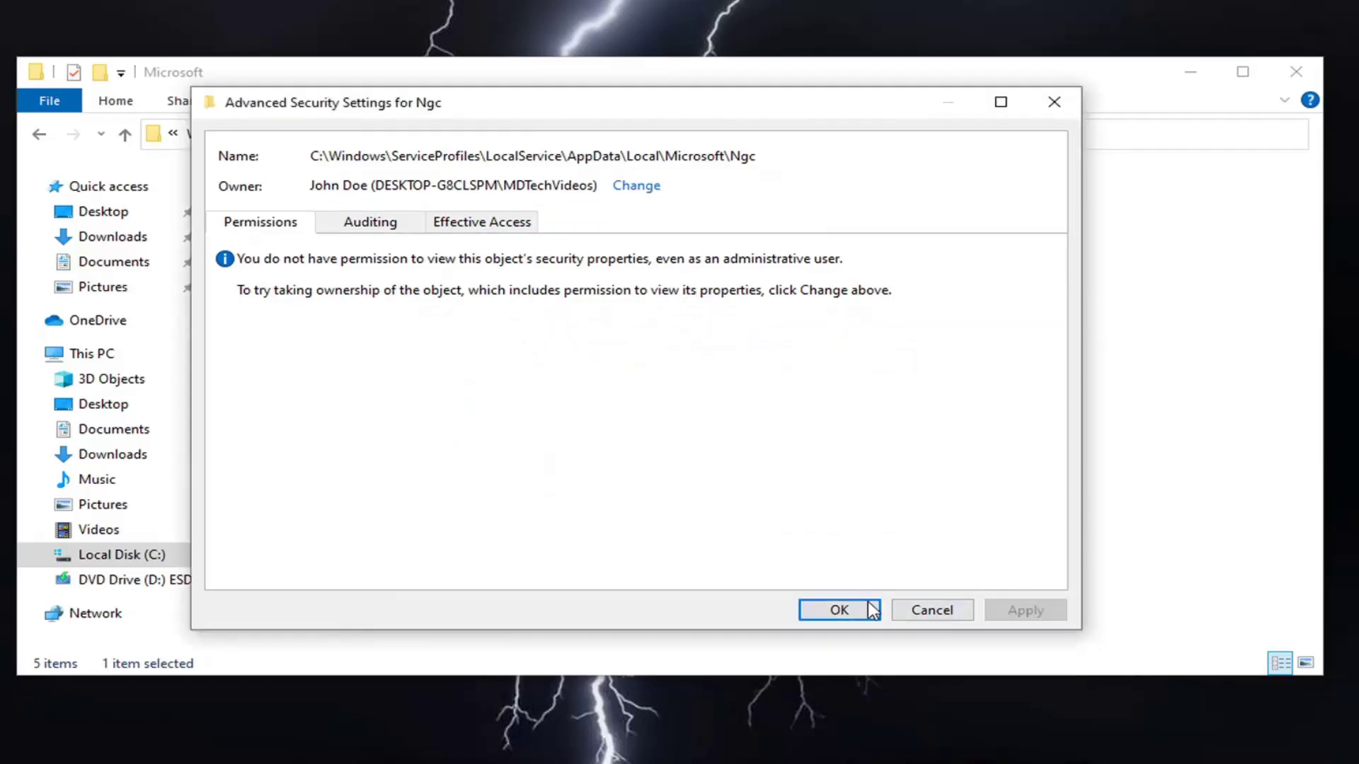
click(846, 612)
click(527, 599)
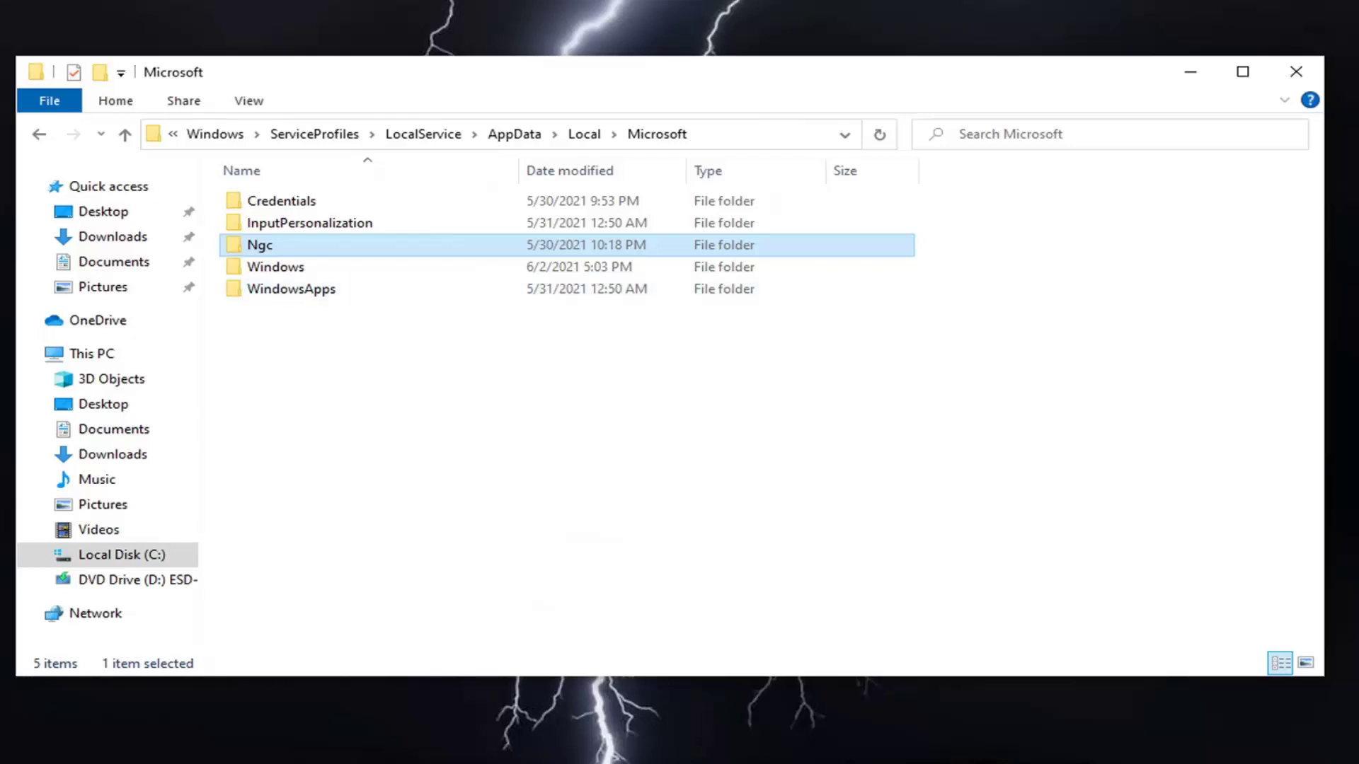
- Rename the Ngc folder to Ngc.old
right_click(257, 248)
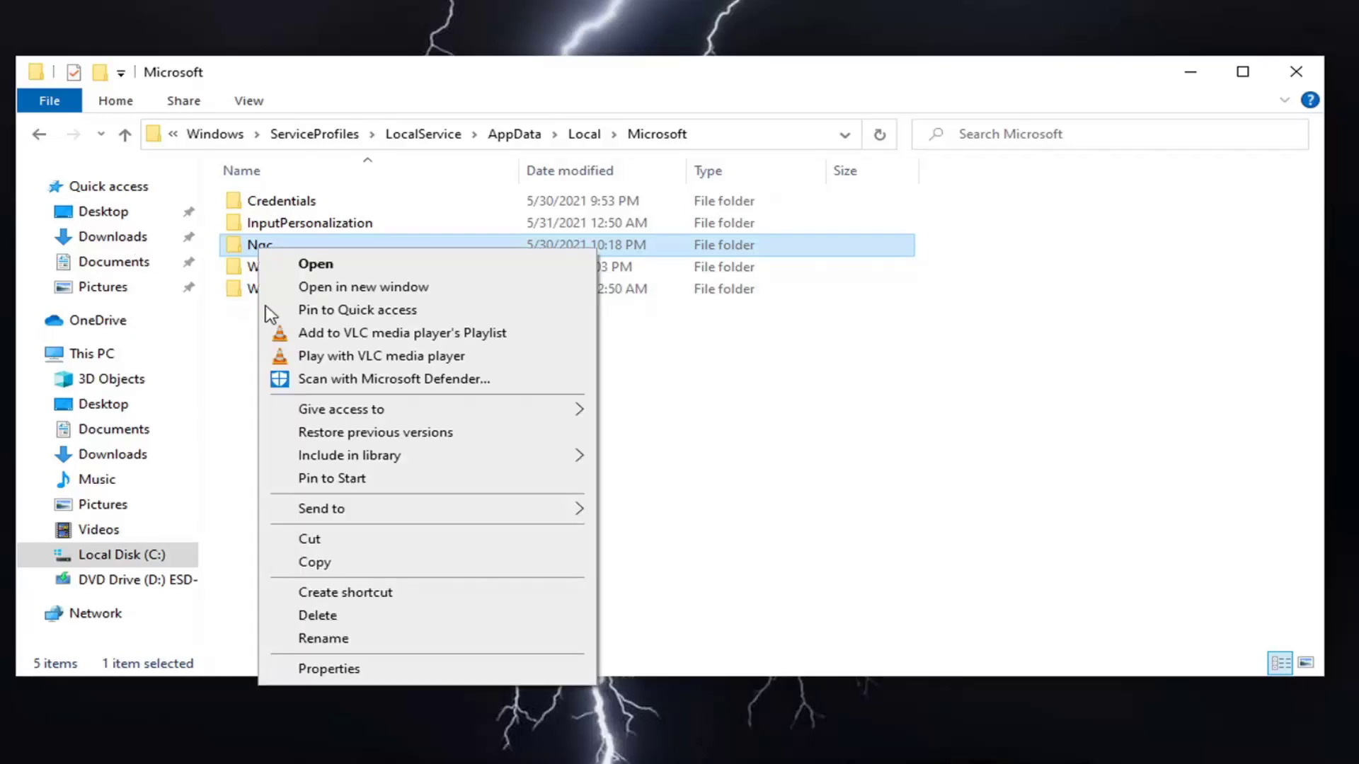
click(343, 636)
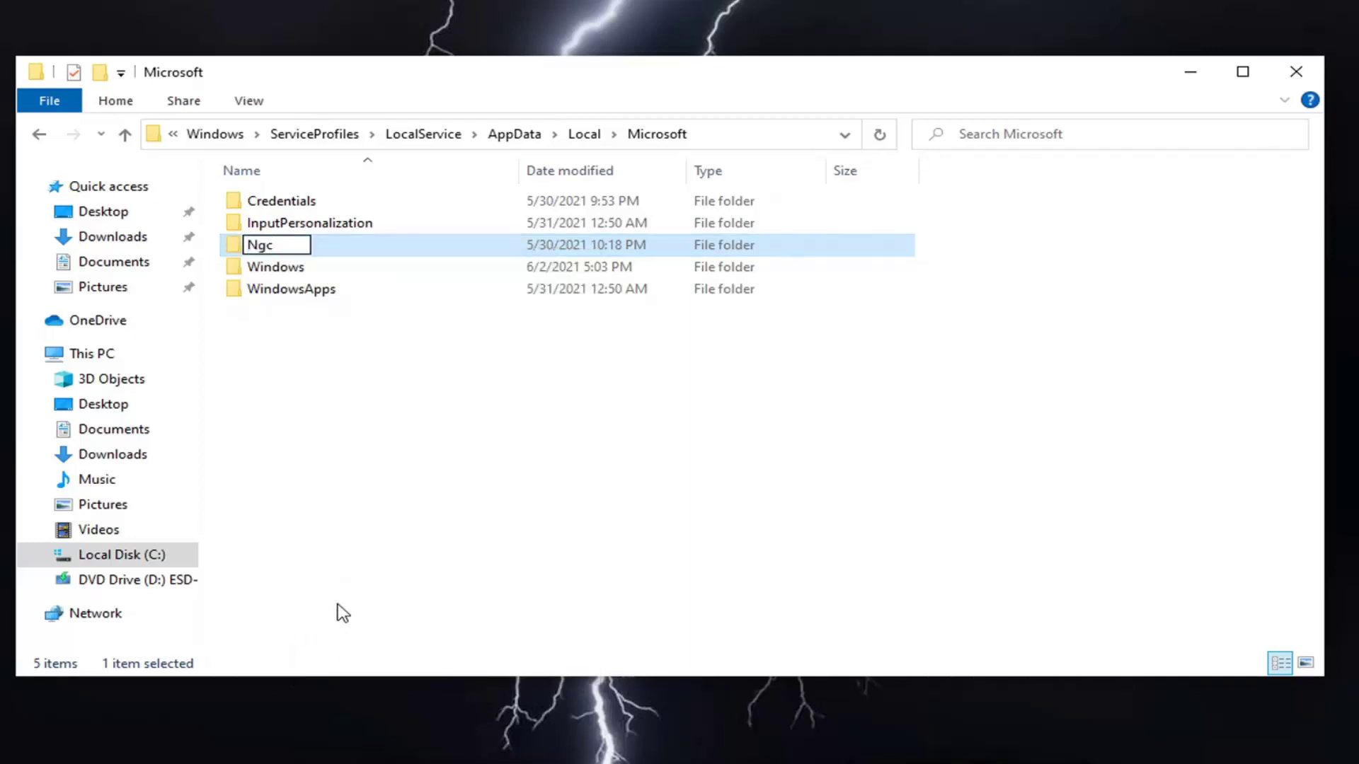
text(.old)
key(Return)
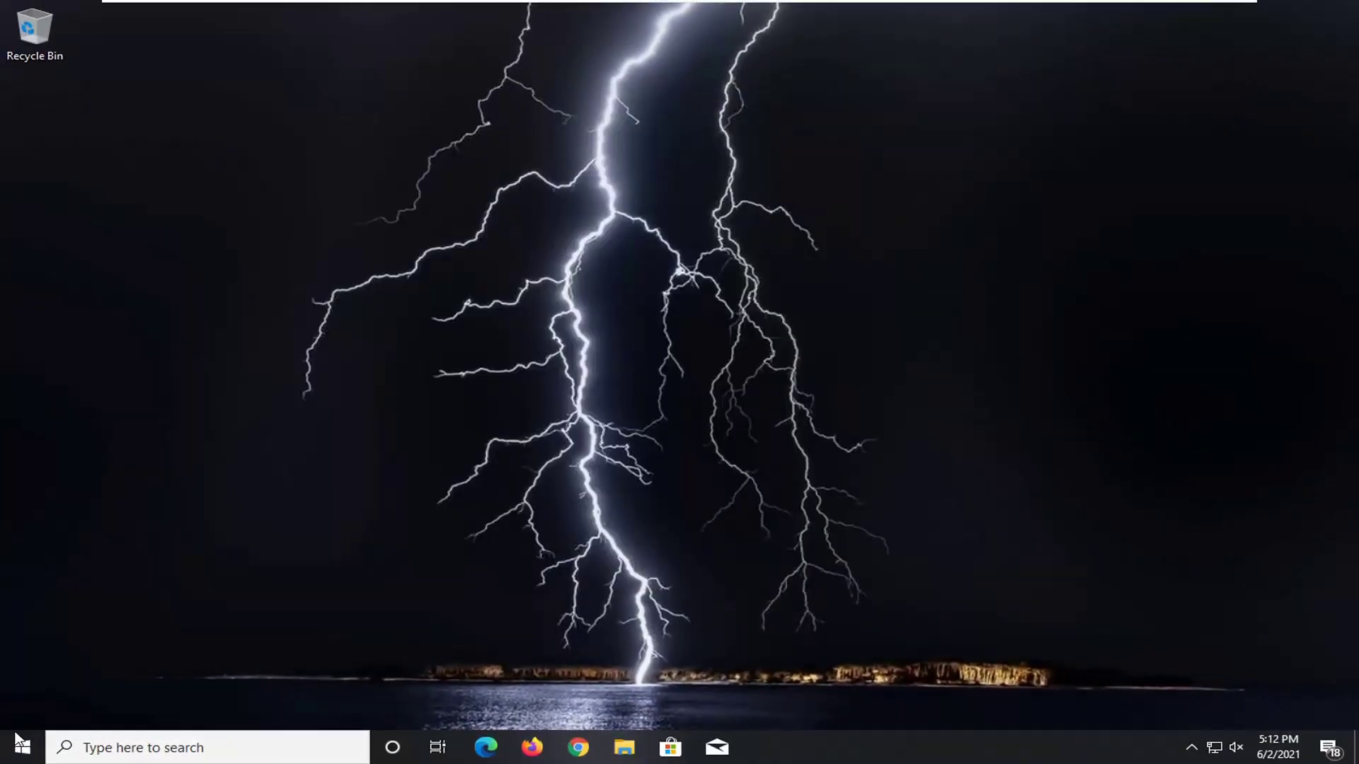
- Restart Windows from the Start button's power menu
right_click(20, 746)
mouse_move(97, 700)
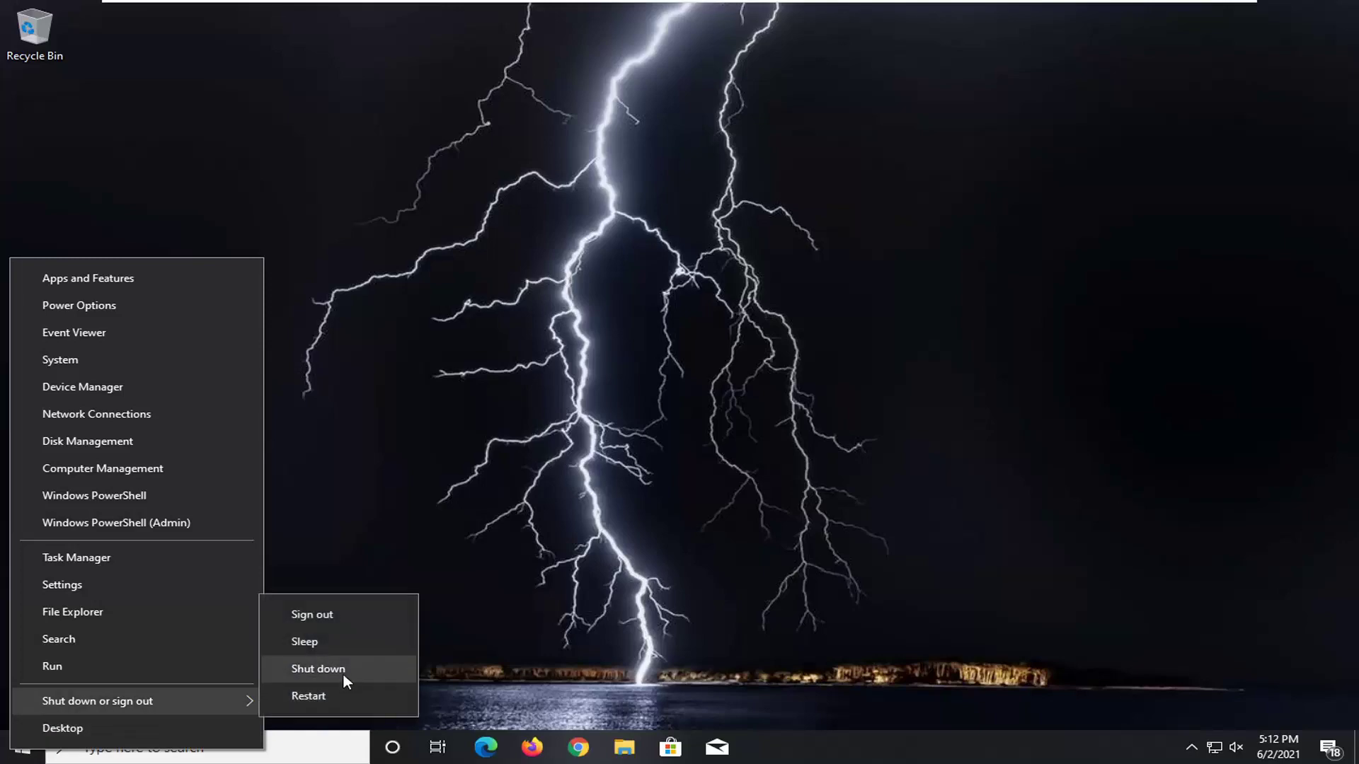
click(290, 696)
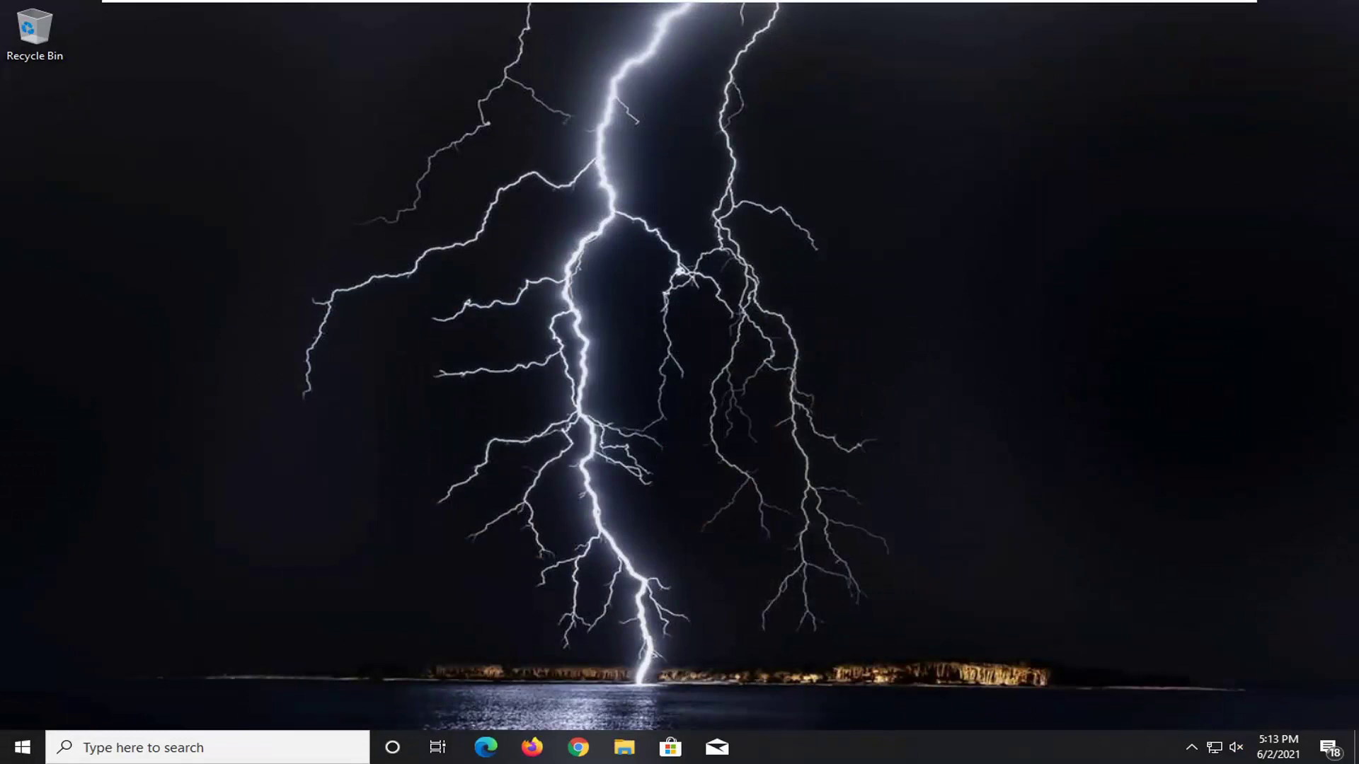
- Launch Settings from Start and open the Accounts section
click(11, 755)
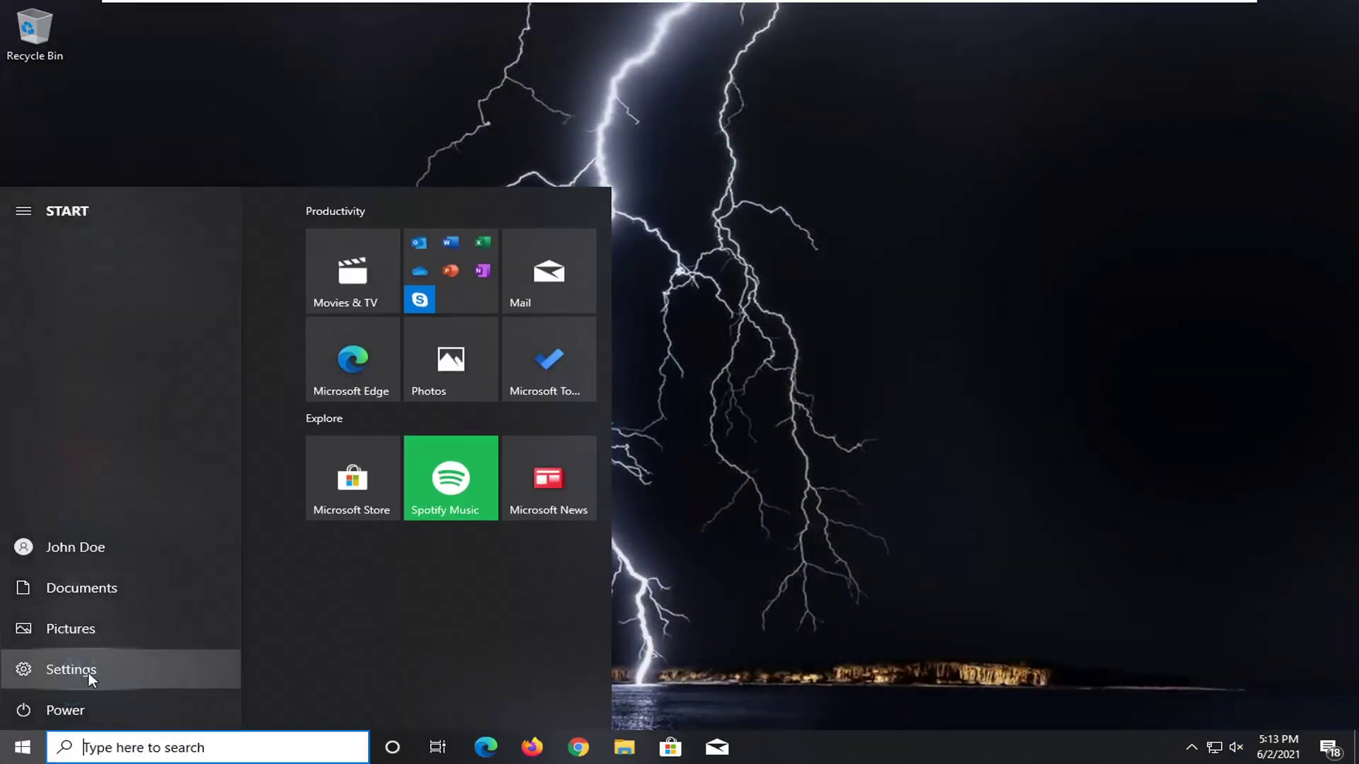
click(49, 668)
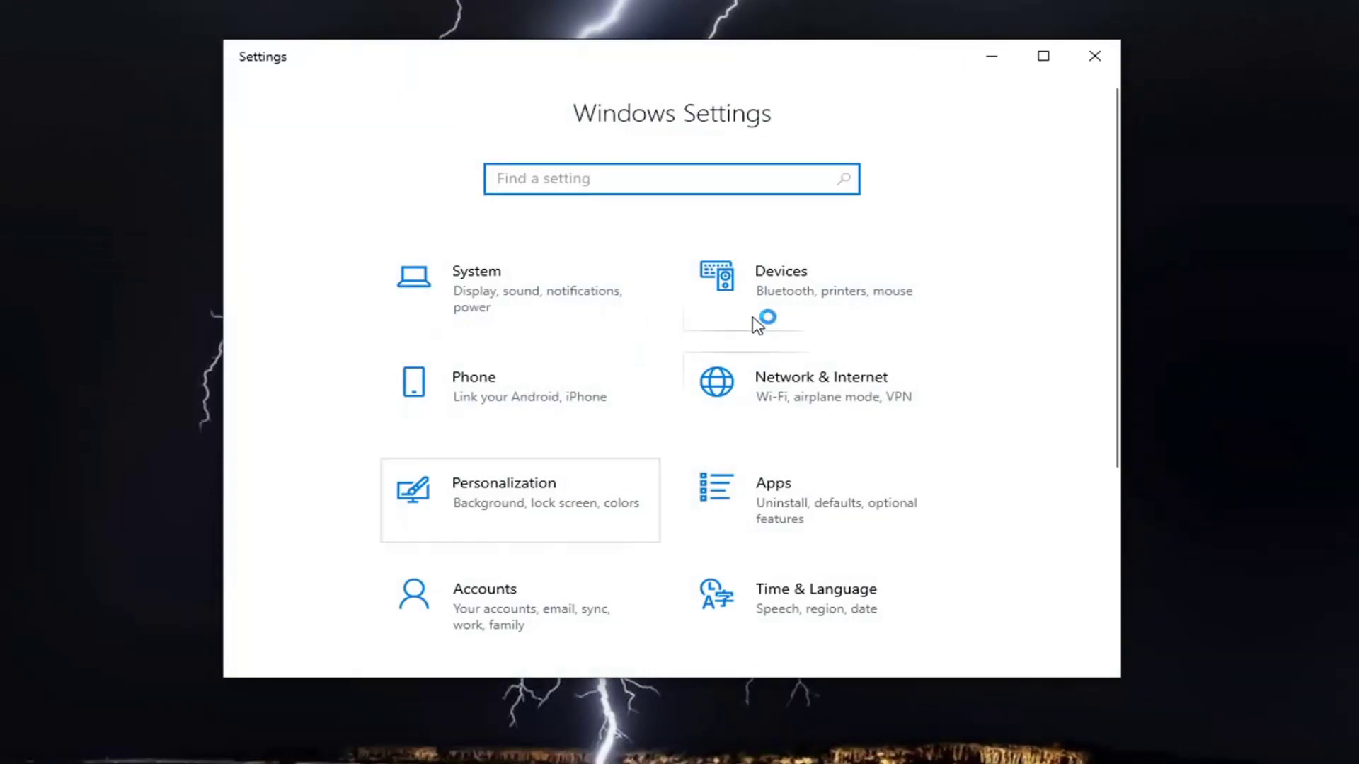
click(474, 607)
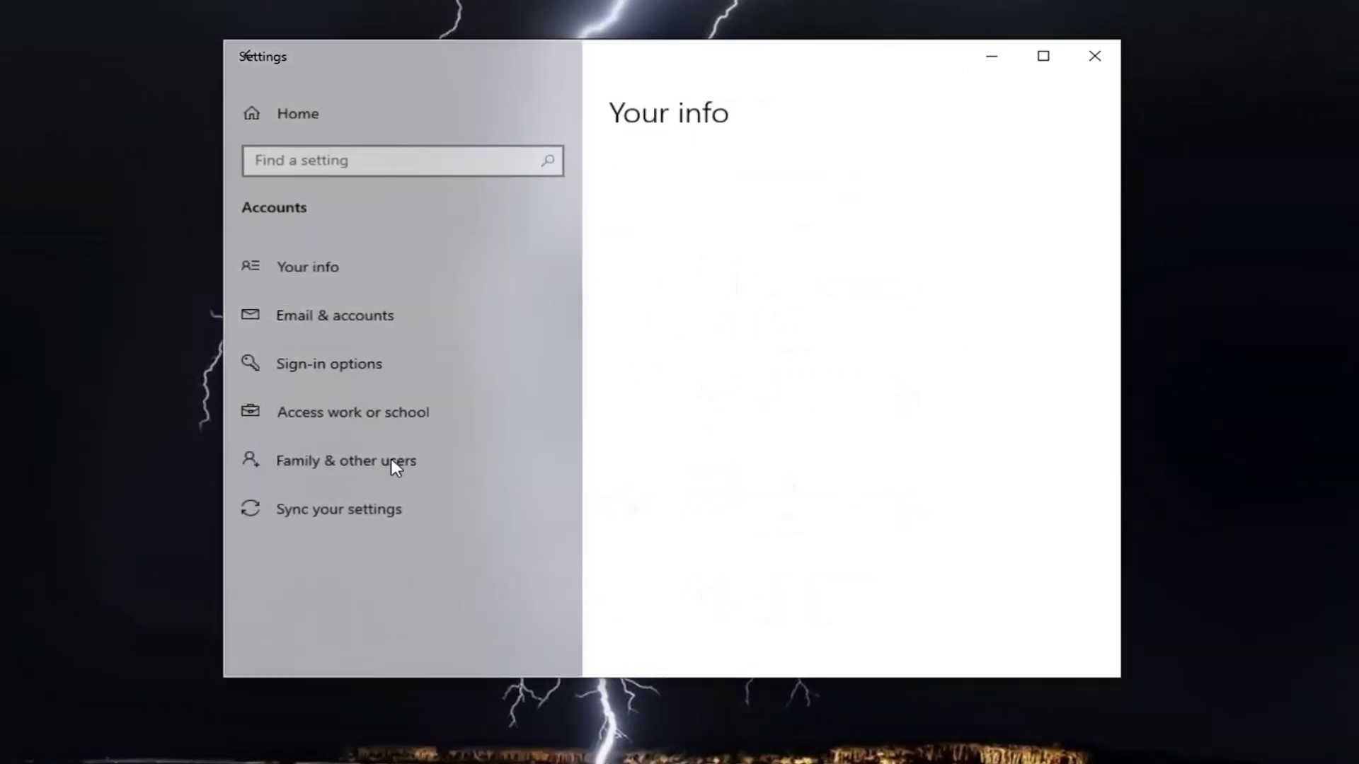
- Show Sign-in options with the Windows Hello PIN entry expanded
click(314, 365)
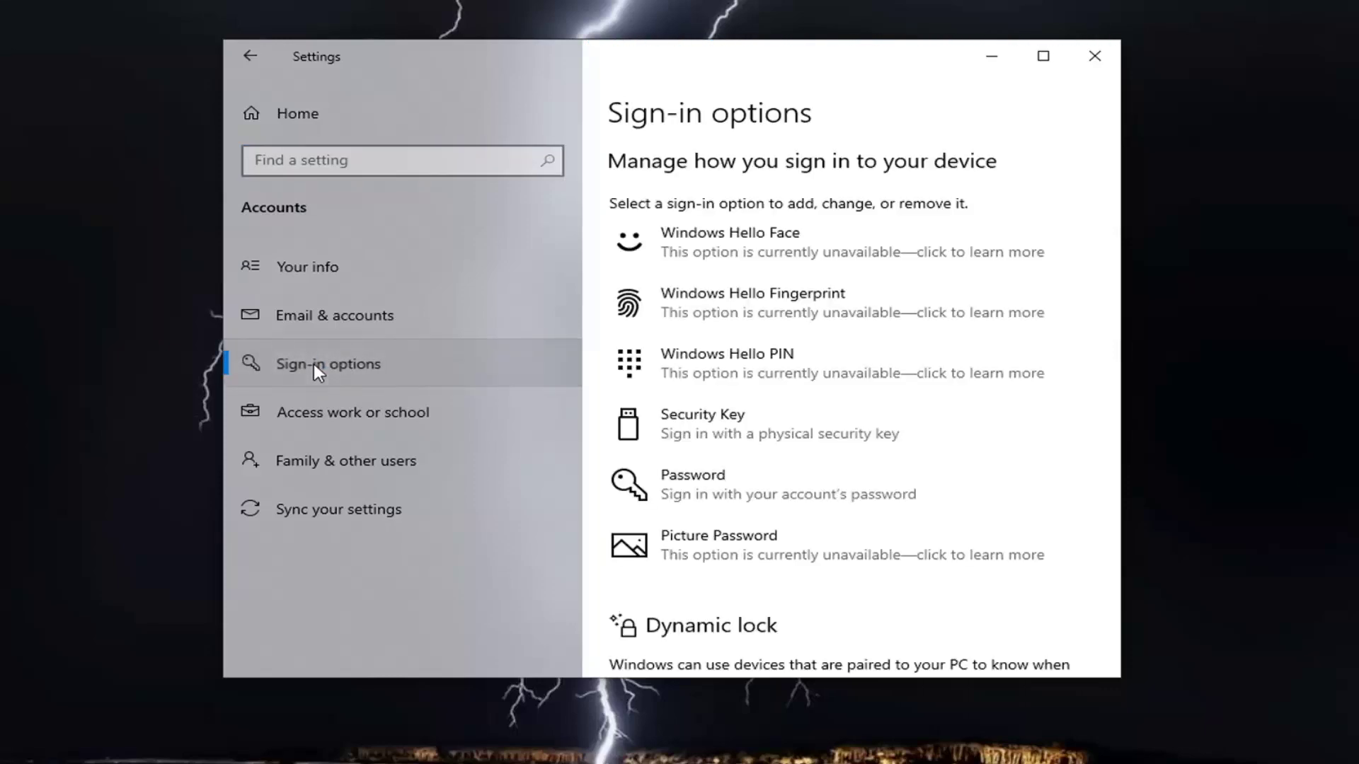
click(733, 378)
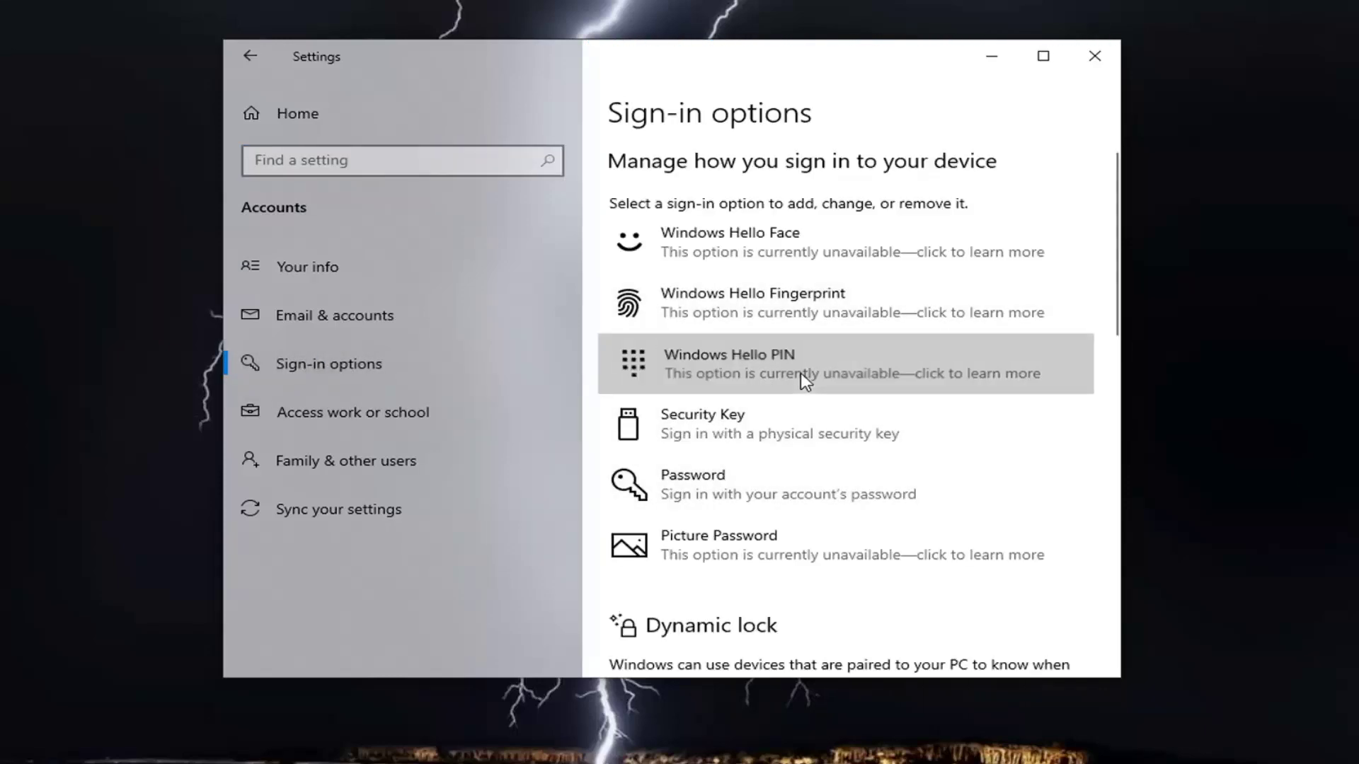